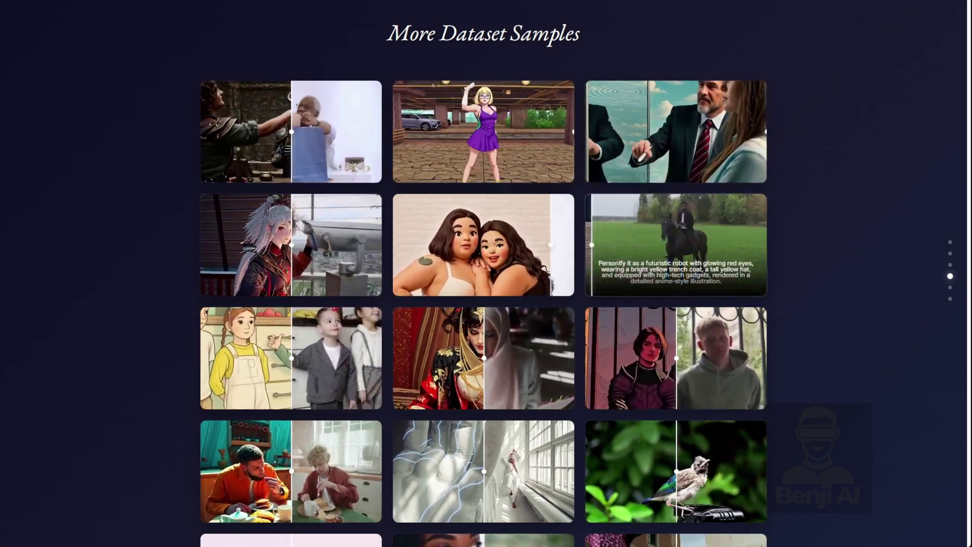
# - Review the Ditto project page's samples, its Hugging Face model card, and the ditto_comfyui_workflow.json entry in the GitHub repository
pyautogui.scroll(-10, 484, 274)
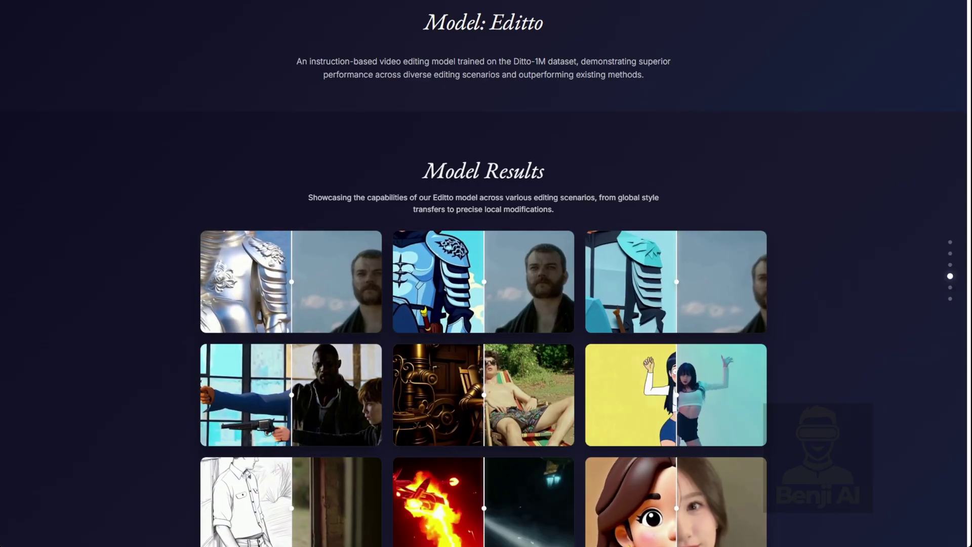
pyautogui.scroll(1, 484, 273)
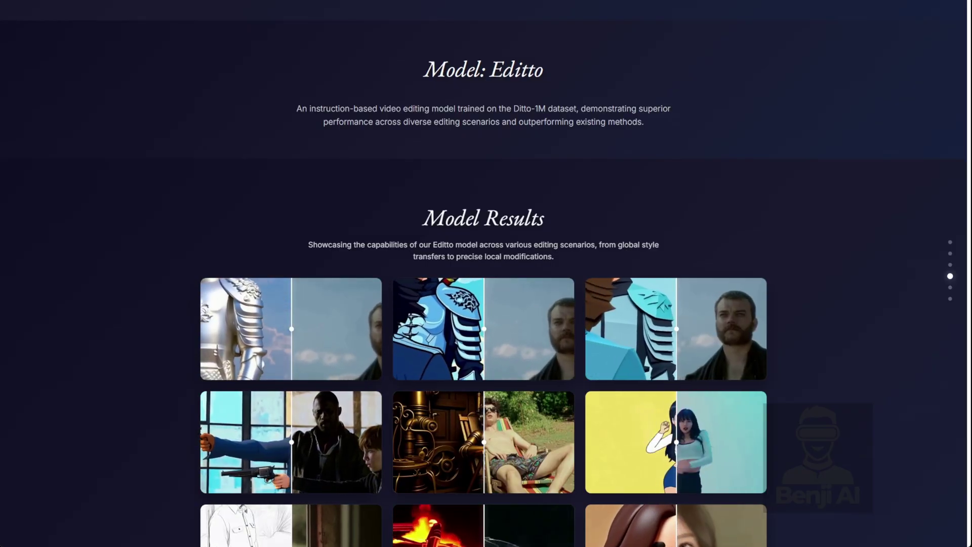
pyautogui.scroll(-5, 484, 274)
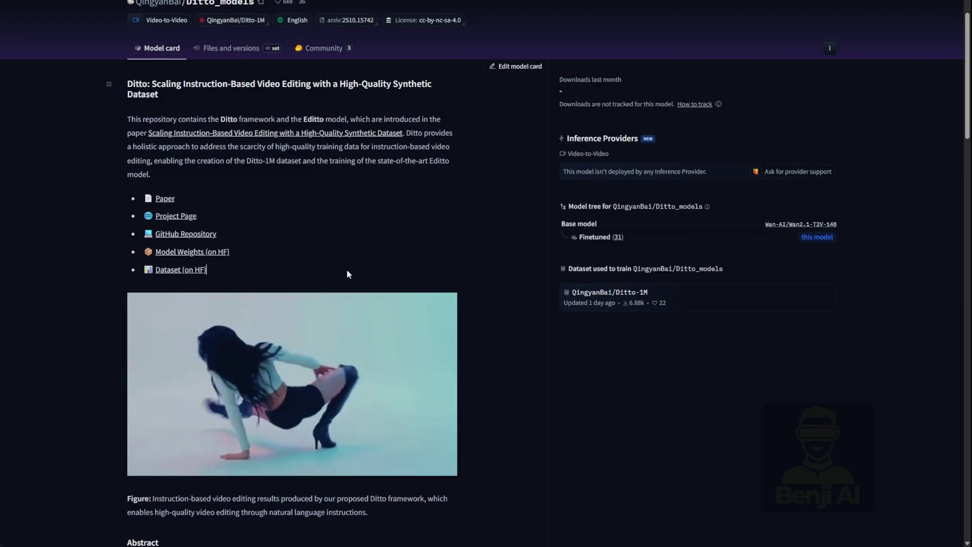
pyautogui.scroll(1, 345, 269)
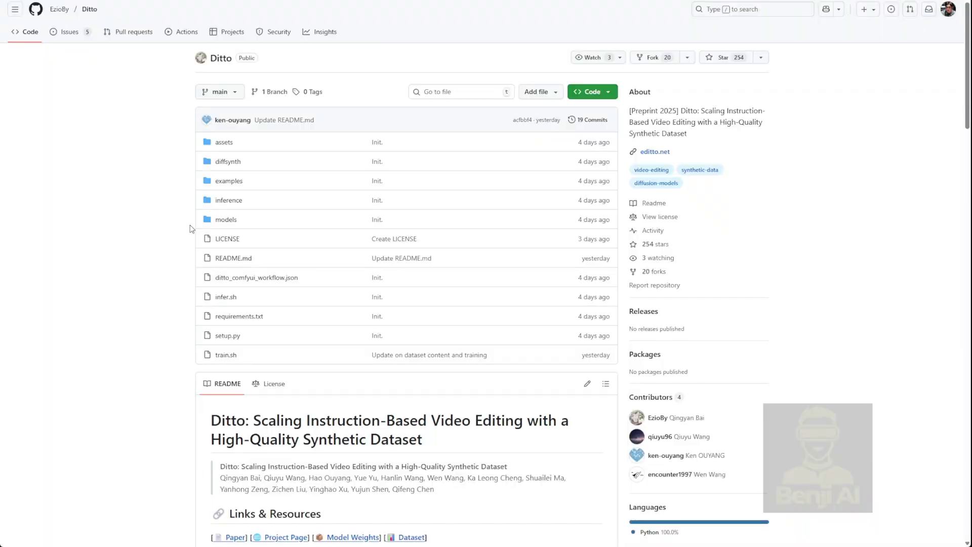
pyautogui.scroll(-1, 185, 248)
pyautogui.scroll(-1, 184, 257)
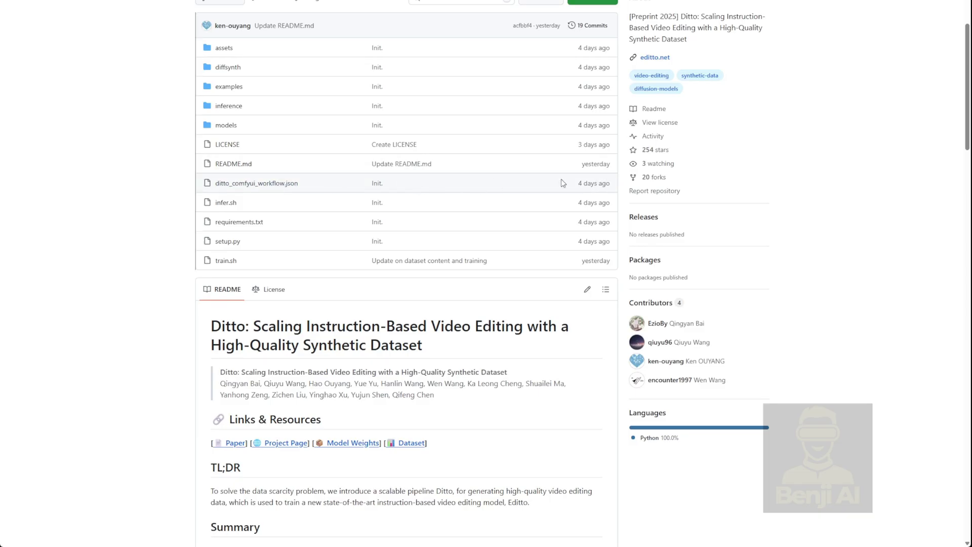
pyautogui.moveTo(613, 186); pyautogui.dragTo(231, 185)
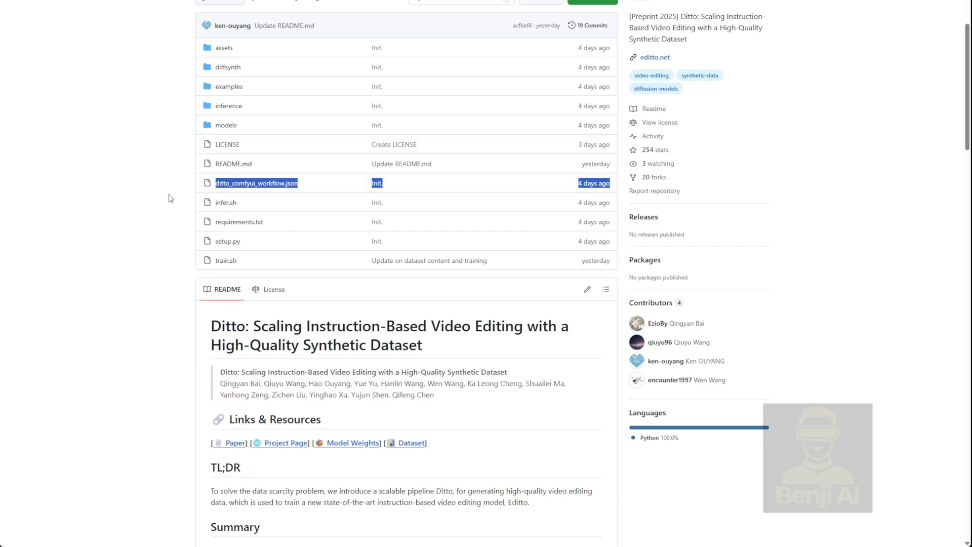
pyautogui.scroll(-3, 458, 396)
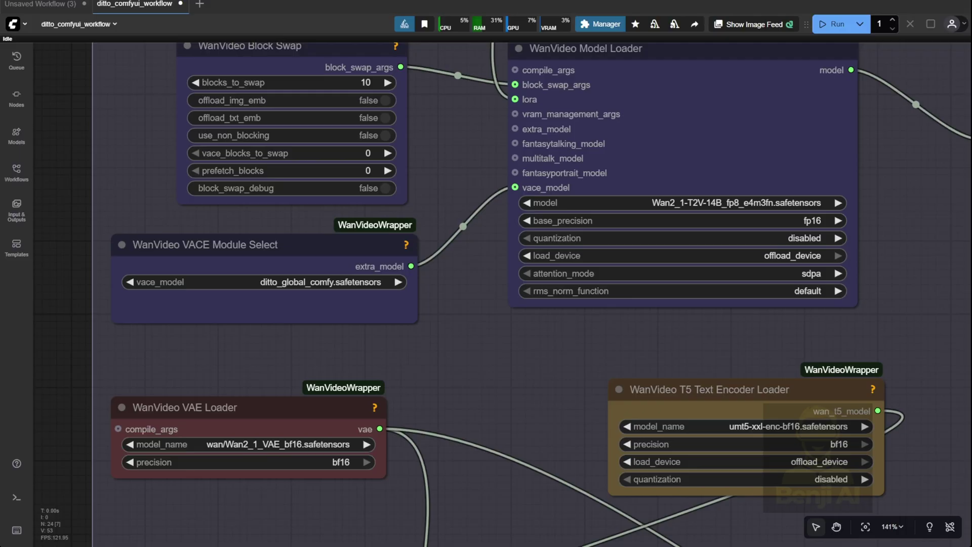
# - Examine the WanVideo VACE Module Select node and its connection to the vace_model input of the WanVideo Model Loader
pyautogui.scroll(-15, 124, 235)
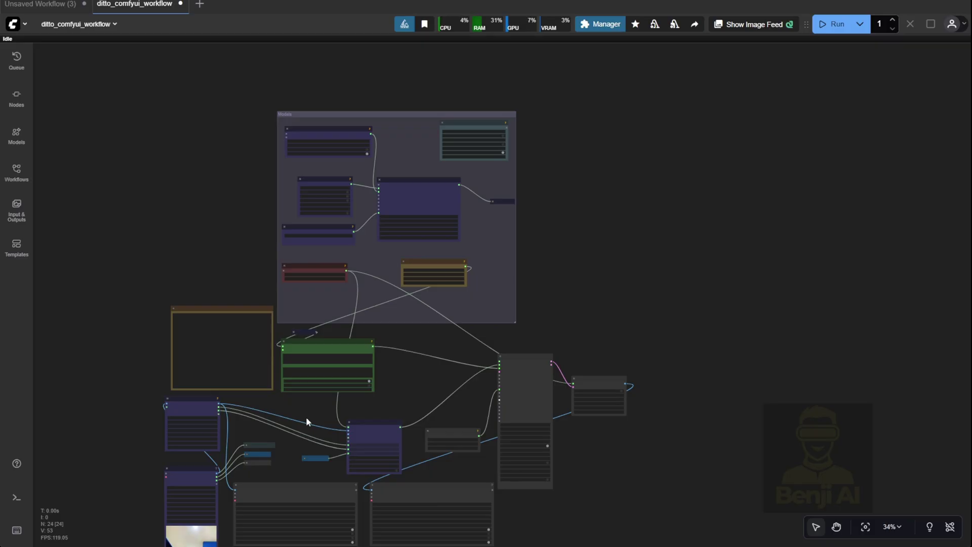
pyautogui.scroll(11, 365, 276)
pyautogui.scroll(7, 242, 198)
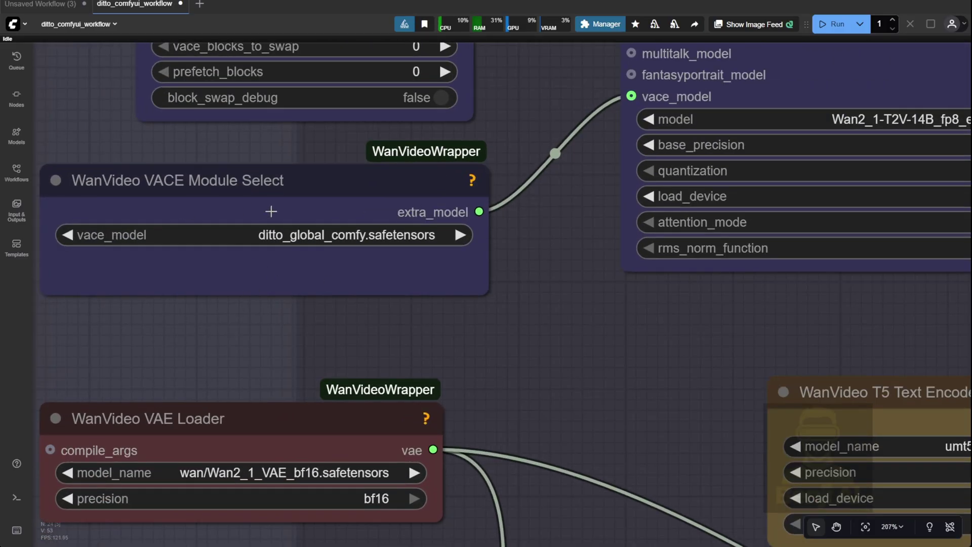
pyautogui.click(115, 249)
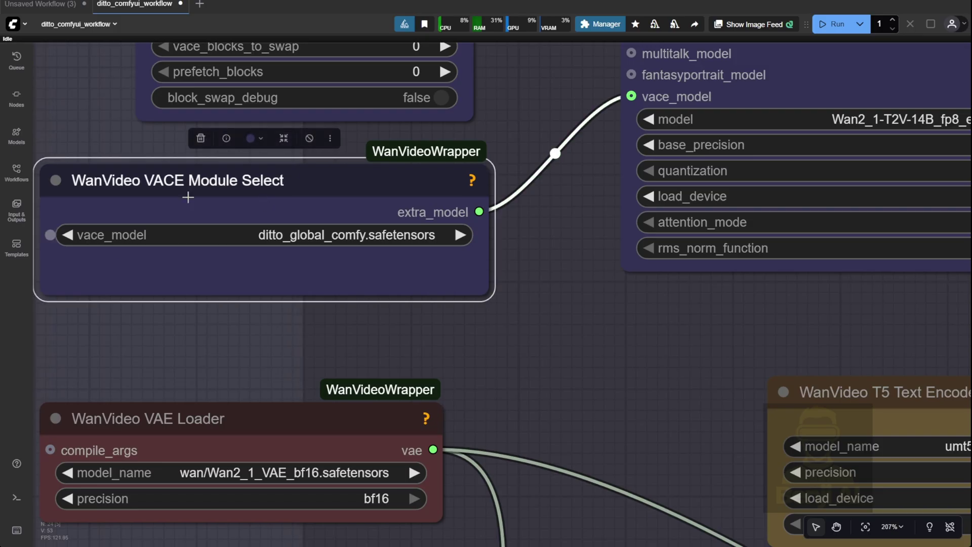
pyautogui.moveTo(554, 214); pyautogui.dragTo(430, 397)
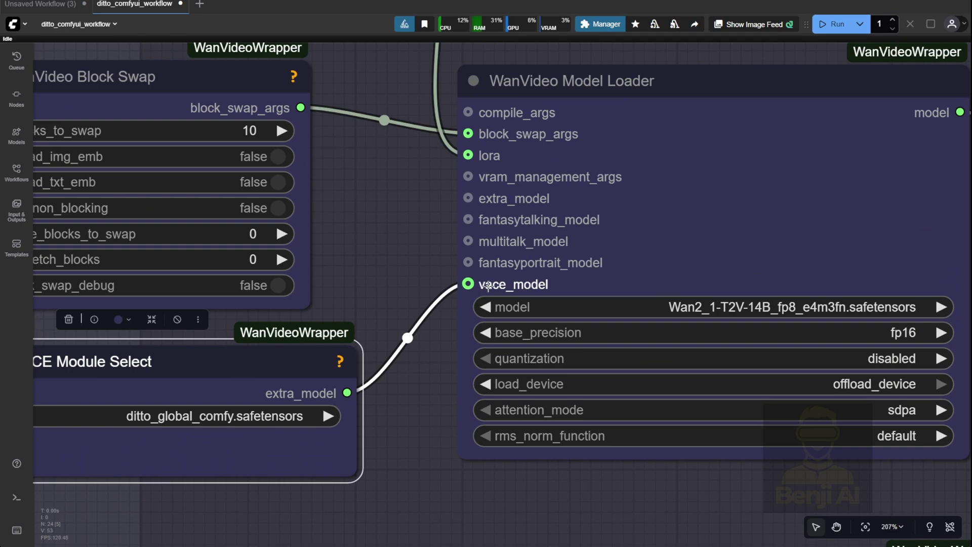
pyautogui.moveTo(501, 351)
pyautogui.scroll(-3, 417, 263)
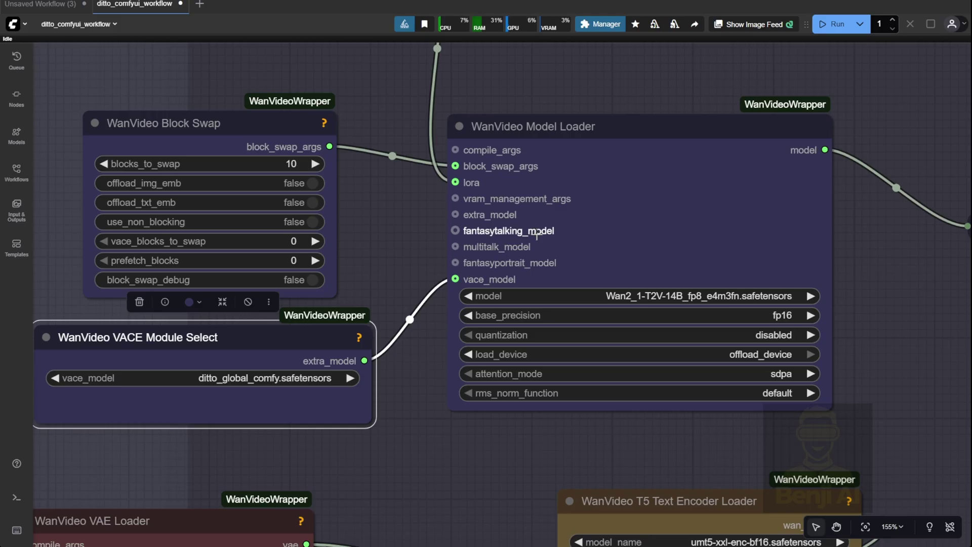
pyautogui.moveTo(537, 234)
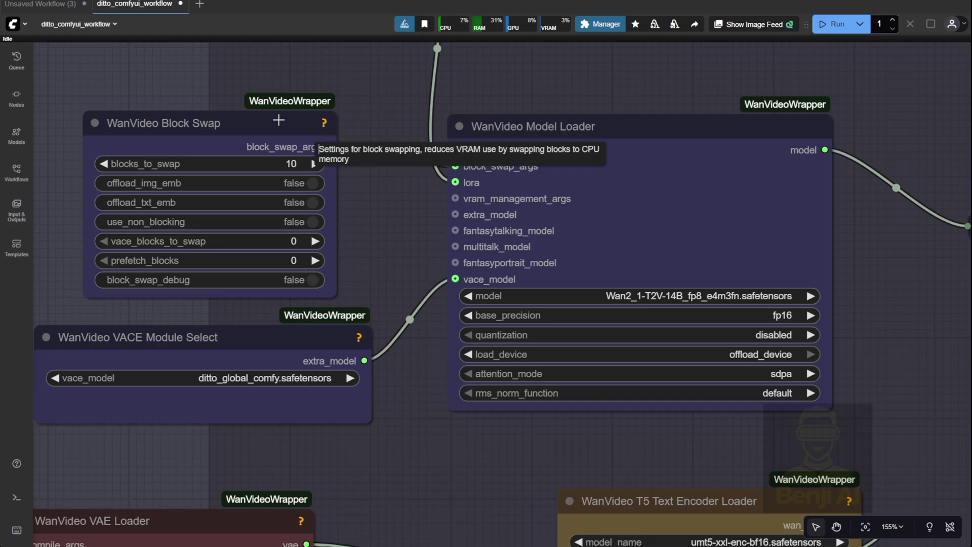
# - Inspect the WanVideo Lora Select node's LoRA file, its strength, and its link to the WanVideo Model Loader
pyautogui.scroll(-5, 385, 265)
pyautogui.scroll(5, 412, 276)
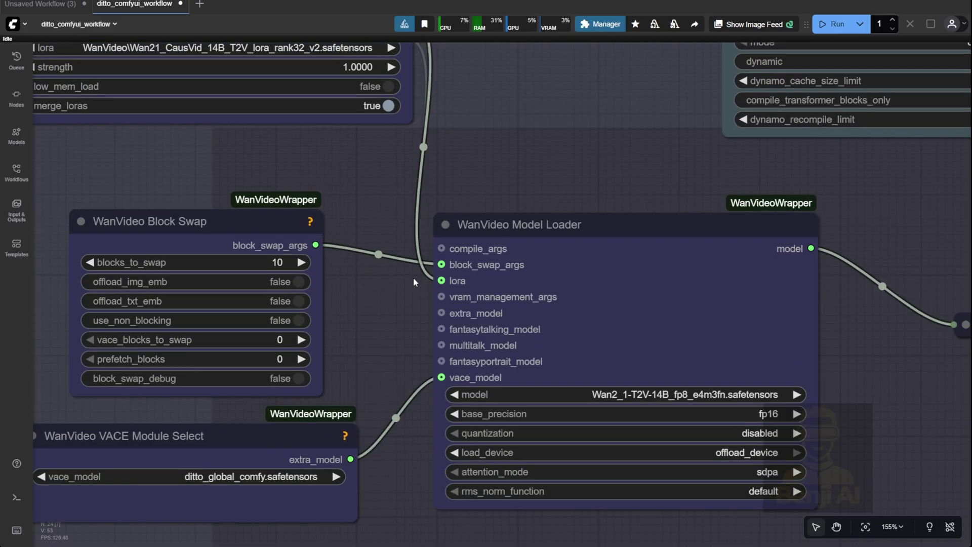
pyautogui.moveTo(382, 211); pyautogui.dragTo(426, 319)
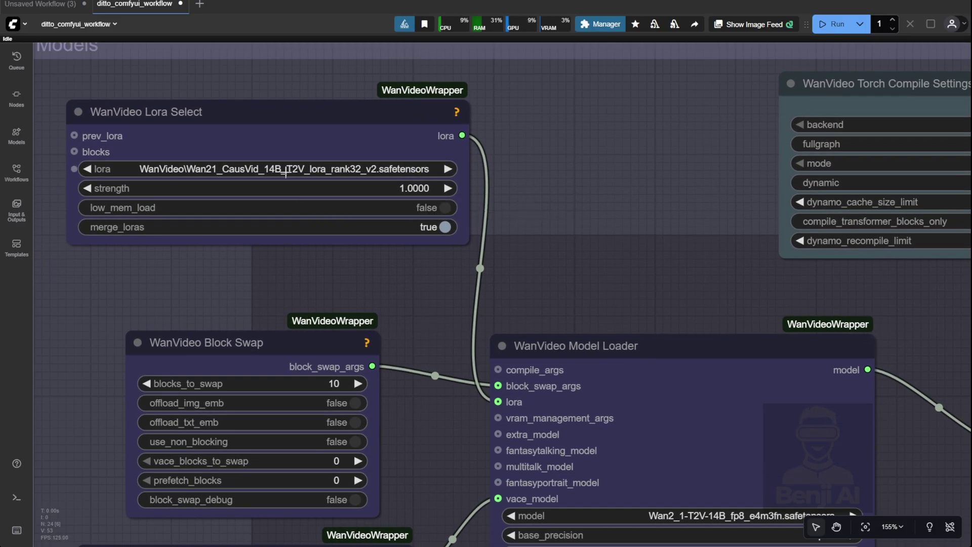
pyautogui.scroll(3, 291, 169)
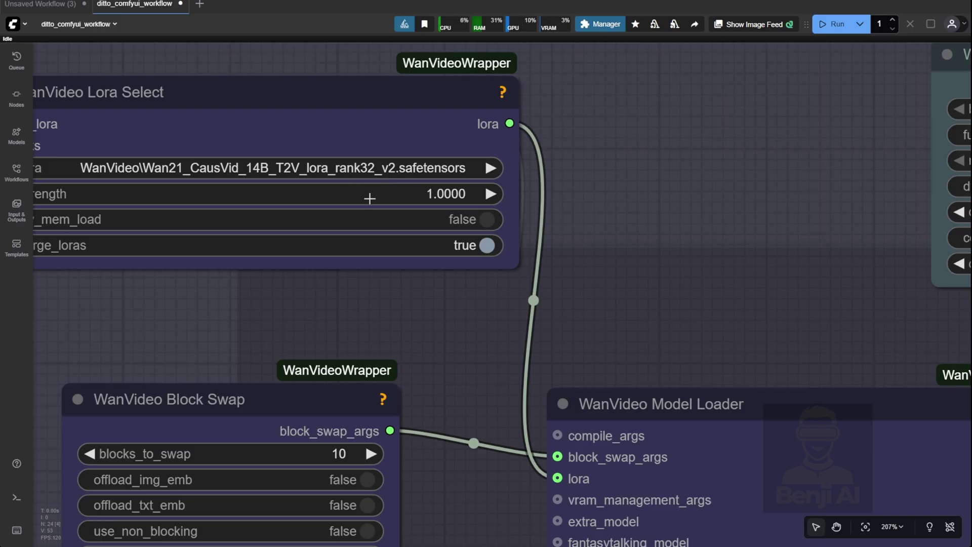
pyautogui.click(367, 88)
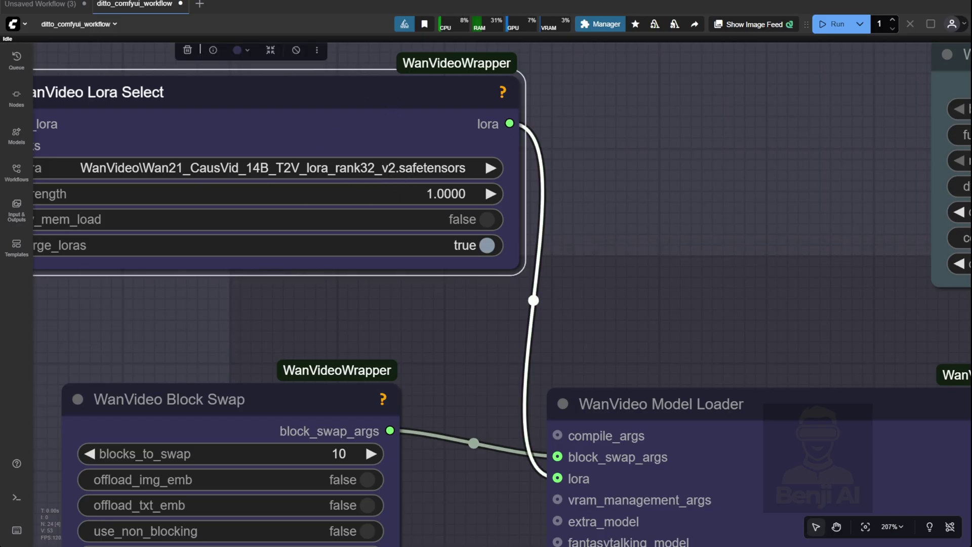
pyautogui.scroll(-5, 433, 334)
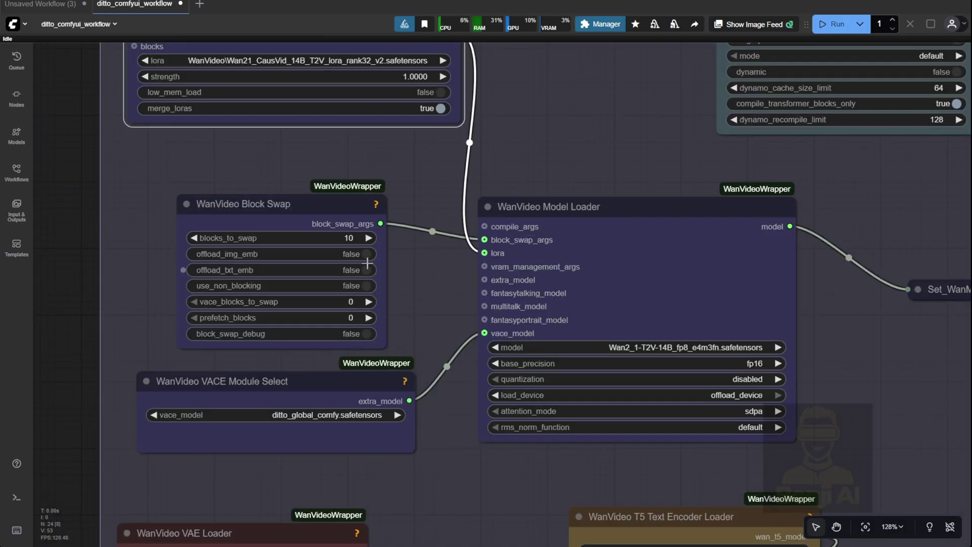
# - Try 38 for blocks_to_swap in the WanVideo Block Swap node and return the value to 10
pyautogui.scroll(3, 279, 255)
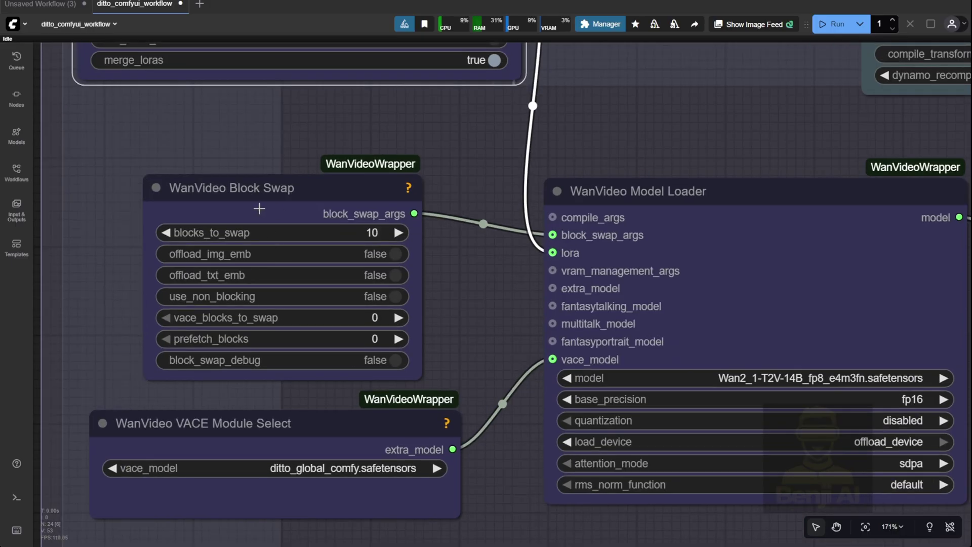
pyautogui.click(330, 230)
pyautogui.write('38')
pyautogui.press('Return')
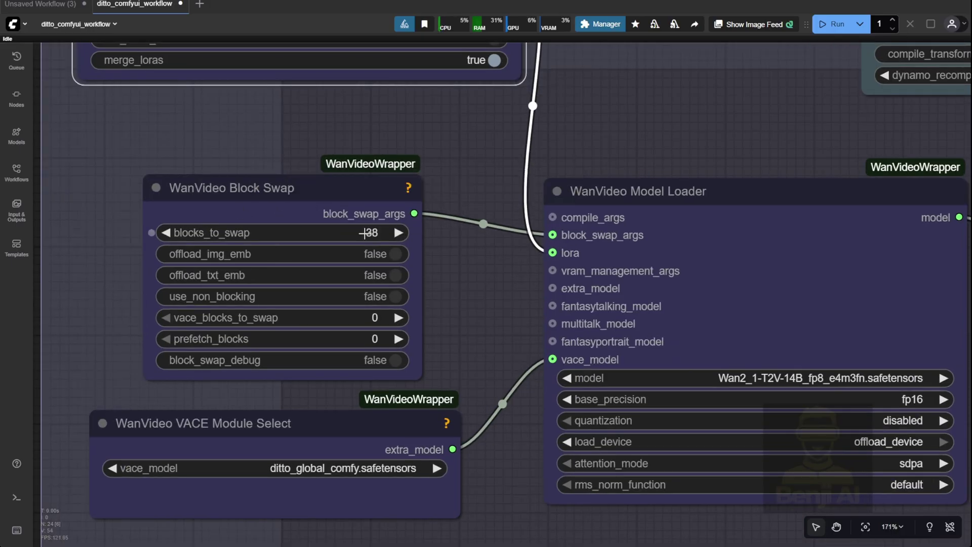
pyautogui.click(362, 233)
pyautogui.write('1')
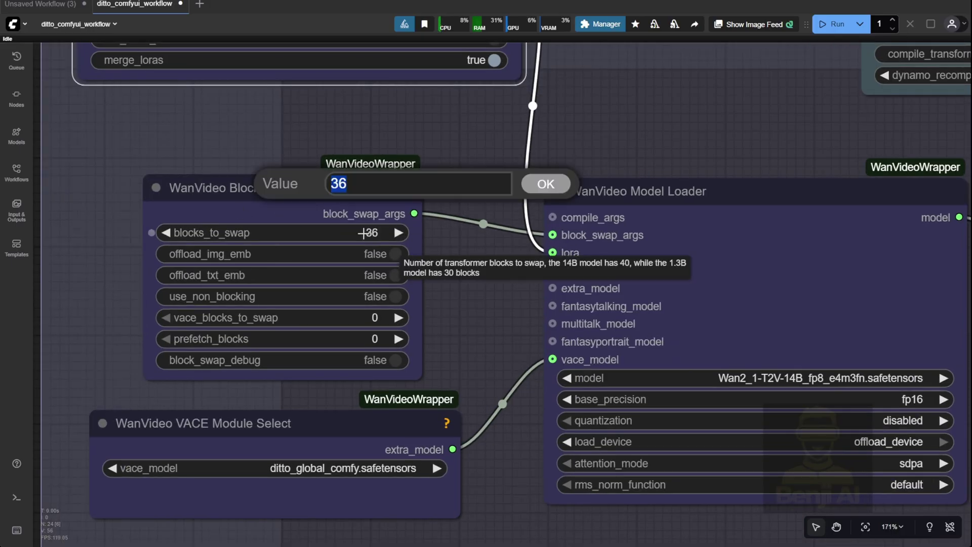
pyautogui.press('Return')
# - Choose wan_2.1_vae.safetensors in the WanVideo VAE Loader and umt5-xxl-enc-bf16.pth in the WanVideo T5 Text Encoder Loader
pyautogui.scroll(-5, 330, 244)
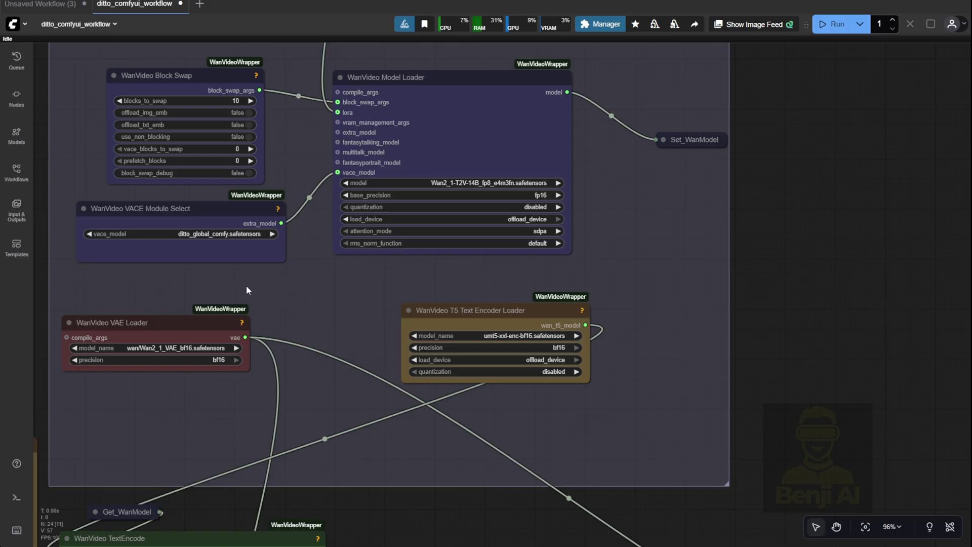
pyautogui.scroll(4, 207, 376)
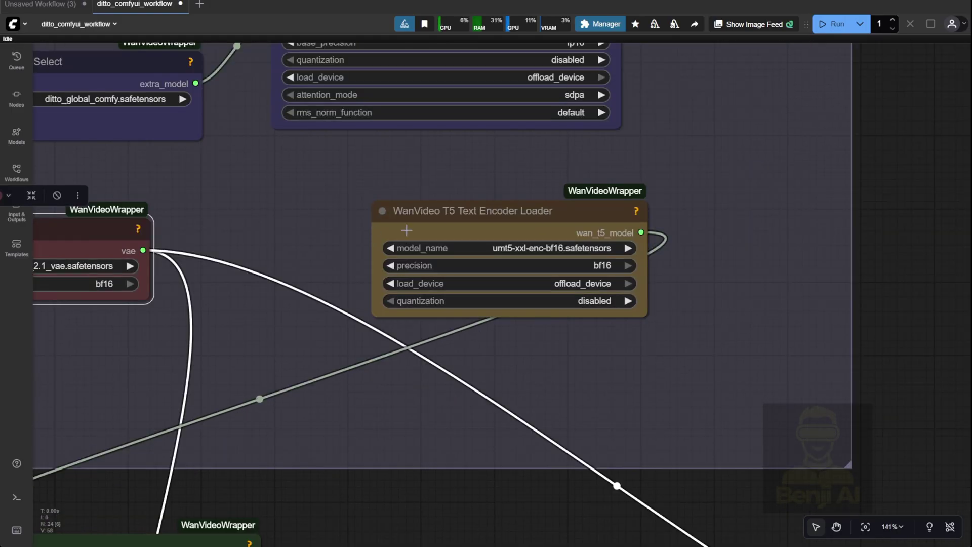
pyautogui.scroll(1, 652, 265)
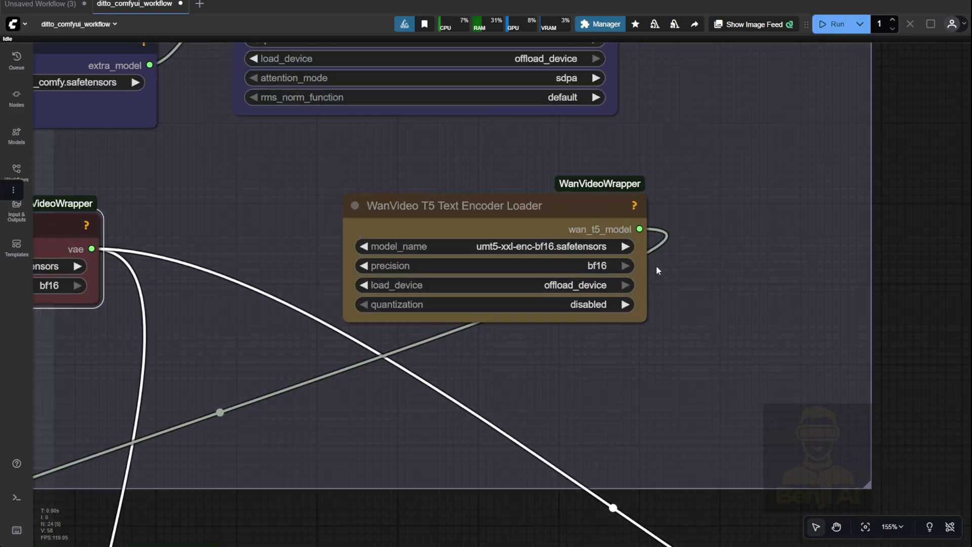
pyautogui.click(547, 248)
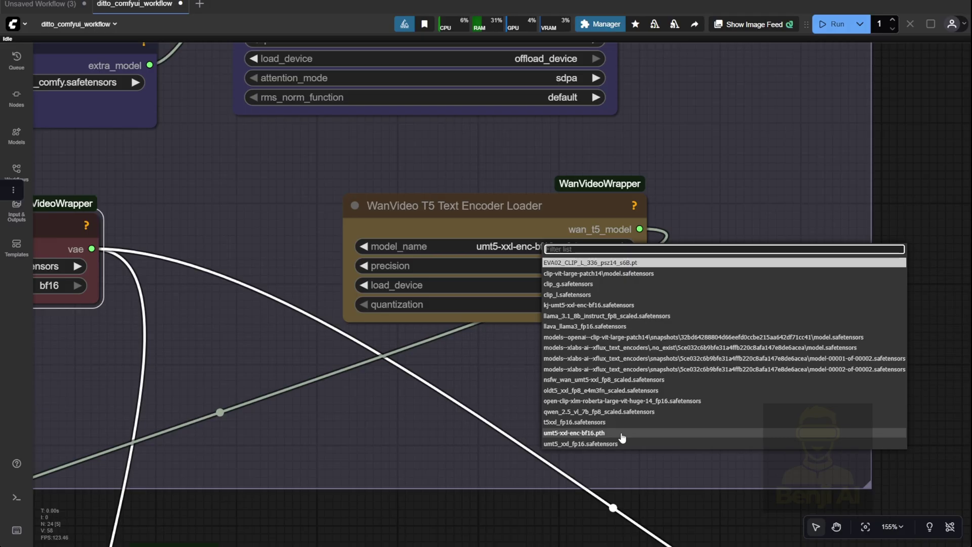
pyautogui.click(587, 444)
pyautogui.click(547, 429)
# - Review the Note's reference style prompts, the WanVideo VACE Module Select node, and the prompts in the WanVideo TextEncode node
pyautogui.scroll(-8, 605, 261)
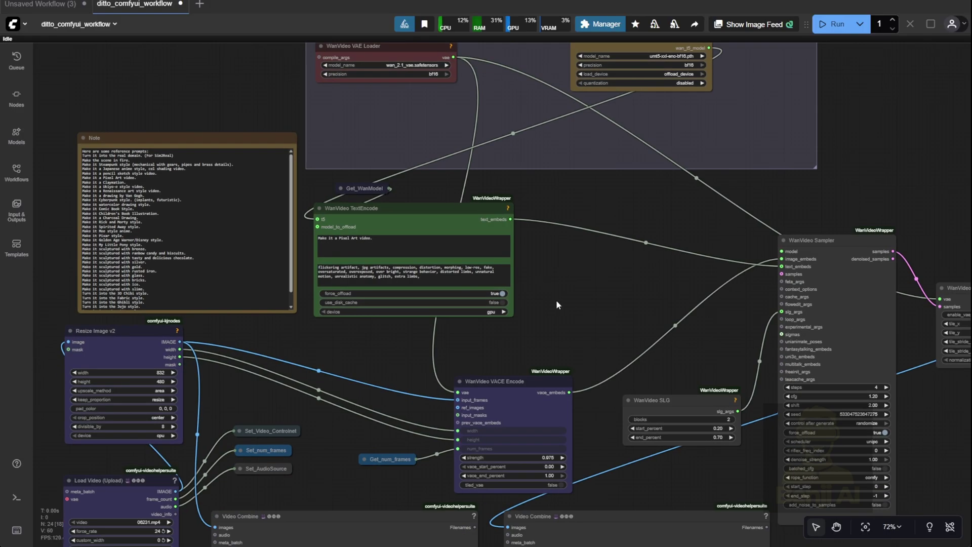
pyautogui.moveTo(350, 123); pyautogui.dragTo(334, 99)
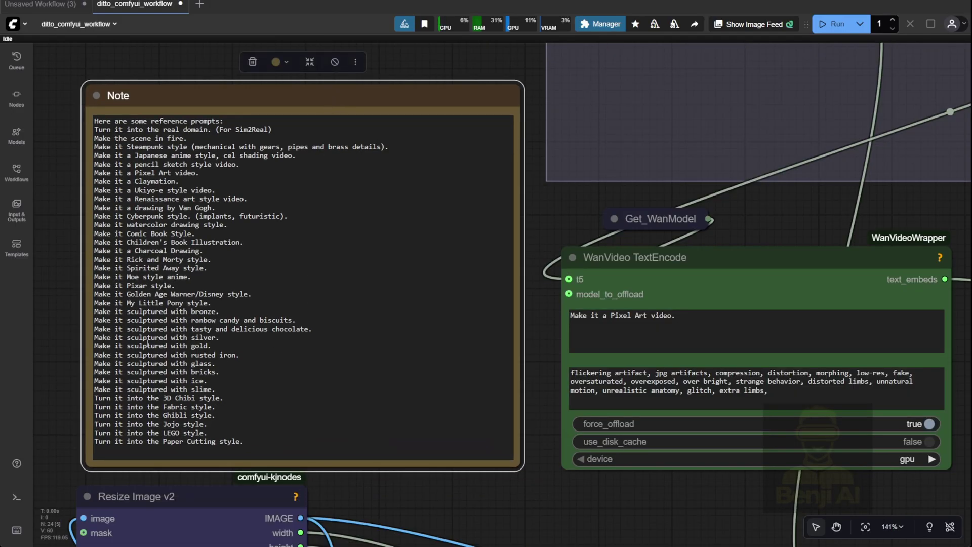
pyautogui.scroll(-3, 674, 210)
pyautogui.moveTo(669, 141); pyautogui.dragTo(377, 415)
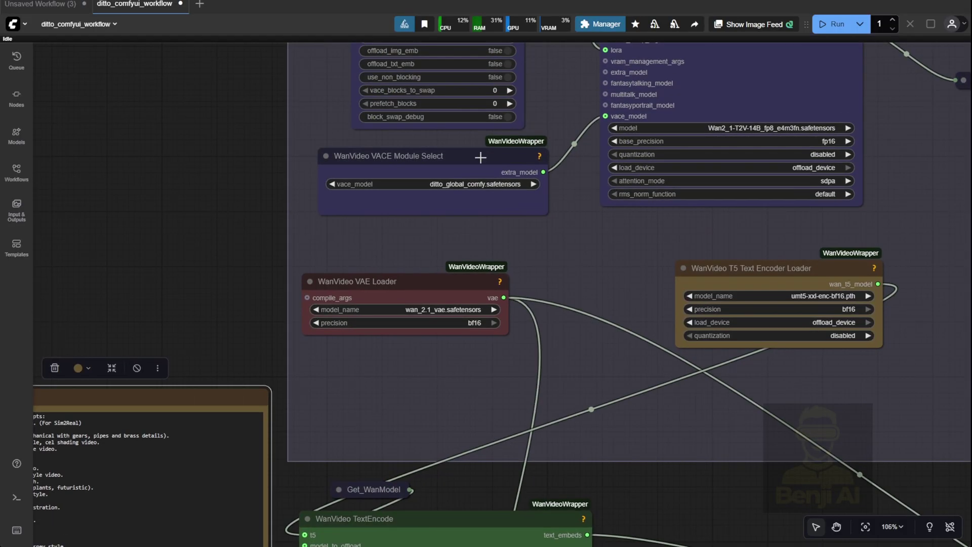
pyautogui.click(456, 154)
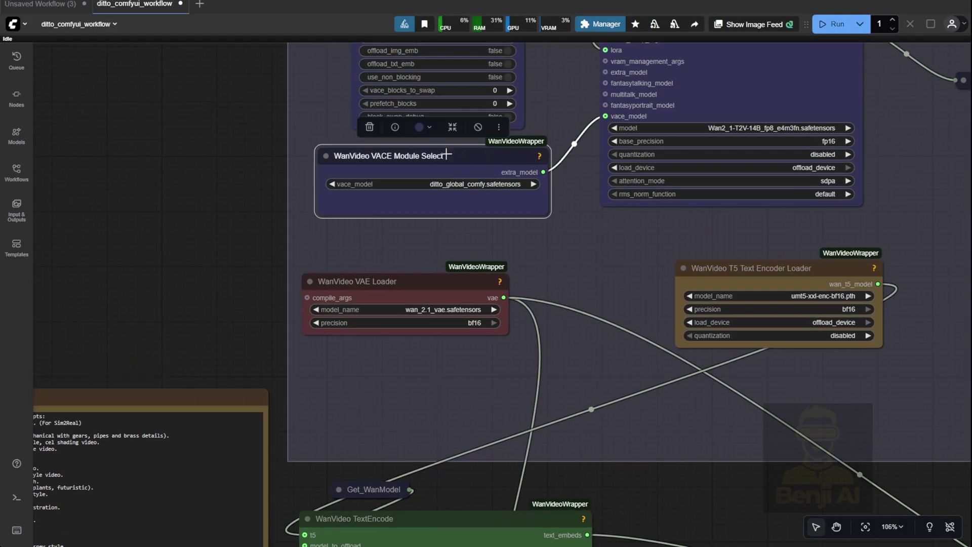
pyautogui.moveTo(350, 345); pyautogui.dragTo(481, 77)
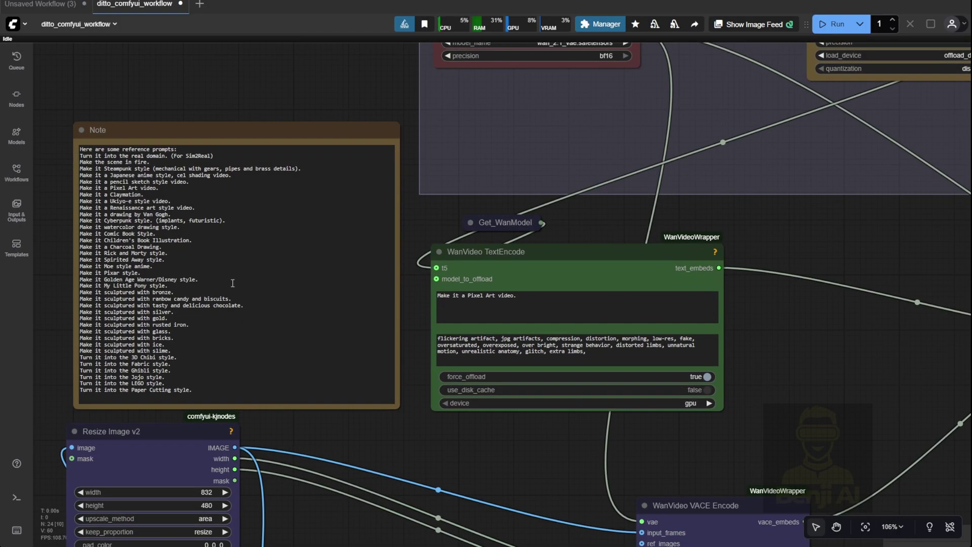
pyautogui.scroll(3, 93, 158)
pyautogui.moveTo(444, 527); pyautogui.dragTo(228, 484)
pyautogui.scroll(1, 227, 484)
pyautogui.click(453, 233)
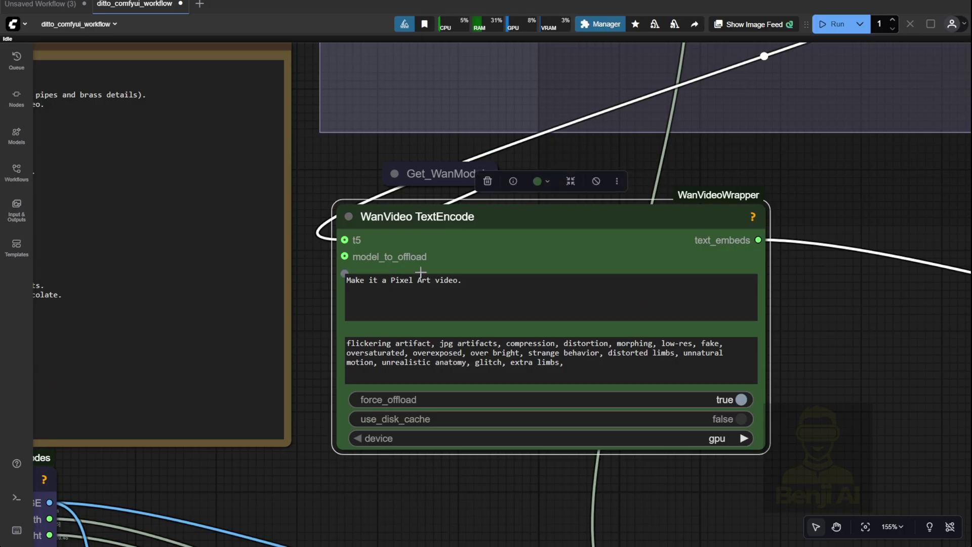
pyautogui.scroll(-7, 422, 288)
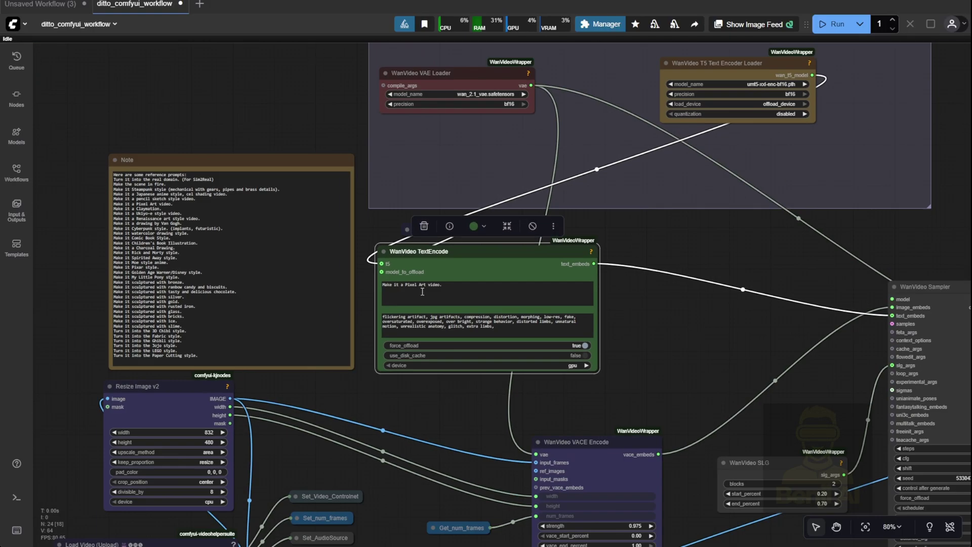
# - Inspect the Load Video node's frame settings and the preview of its fight scene clip
pyautogui.moveTo(370, 391); pyautogui.dragTo(466, 54)
pyautogui.scroll(3, 141, 239)
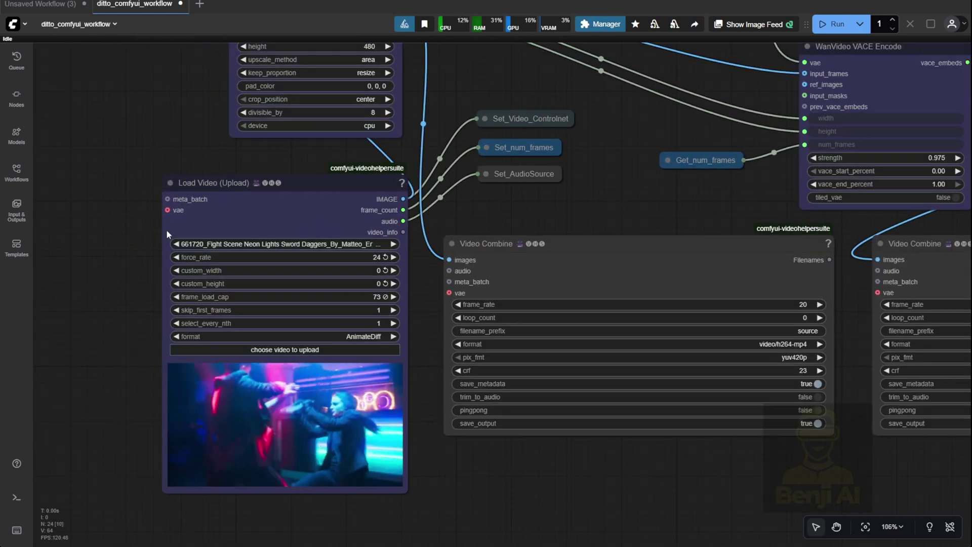
pyautogui.click(263, 316)
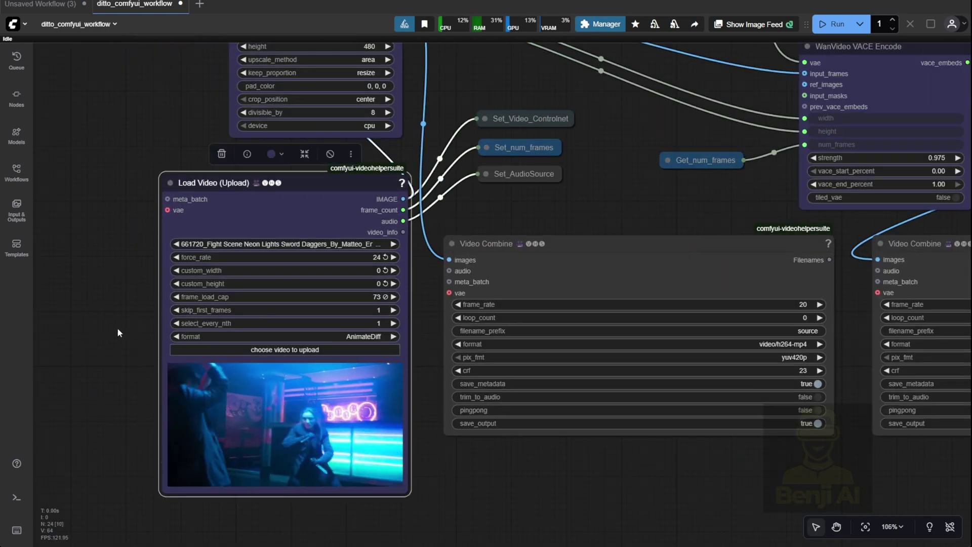
pyautogui.scroll(-2, 120, 332)
pyautogui.scroll(5, 162, 314)
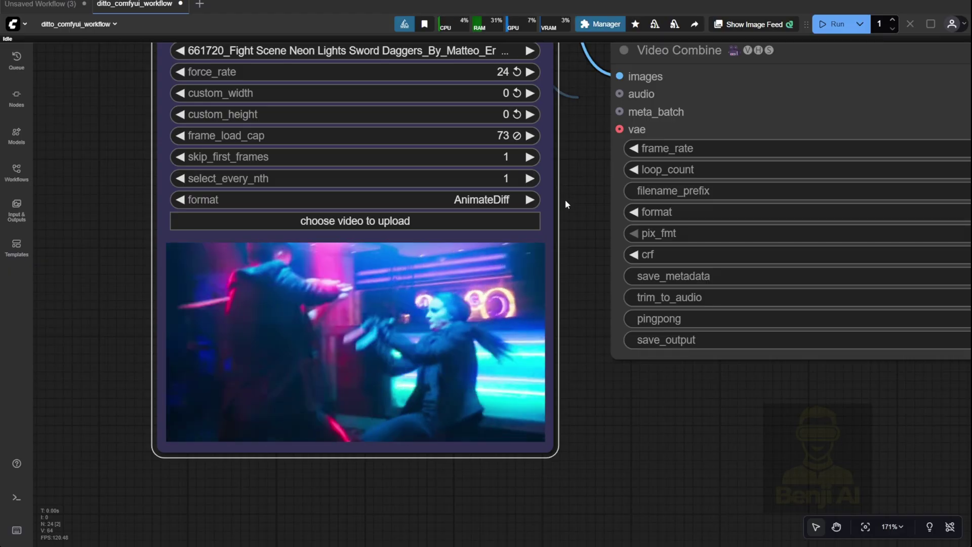
# - Set frame_load_cap to 81 in the Load Video (Upload) node
pyautogui.moveTo(572, 187); pyautogui.dragTo(531, 306)
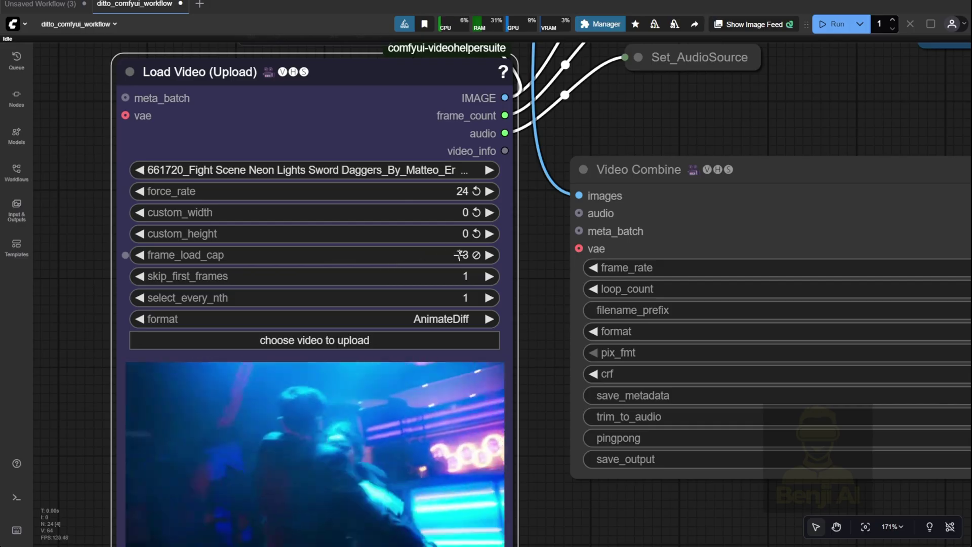
pyautogui.click(413, 255)
pyautogui.write('81')
pyautogui.press('Return')
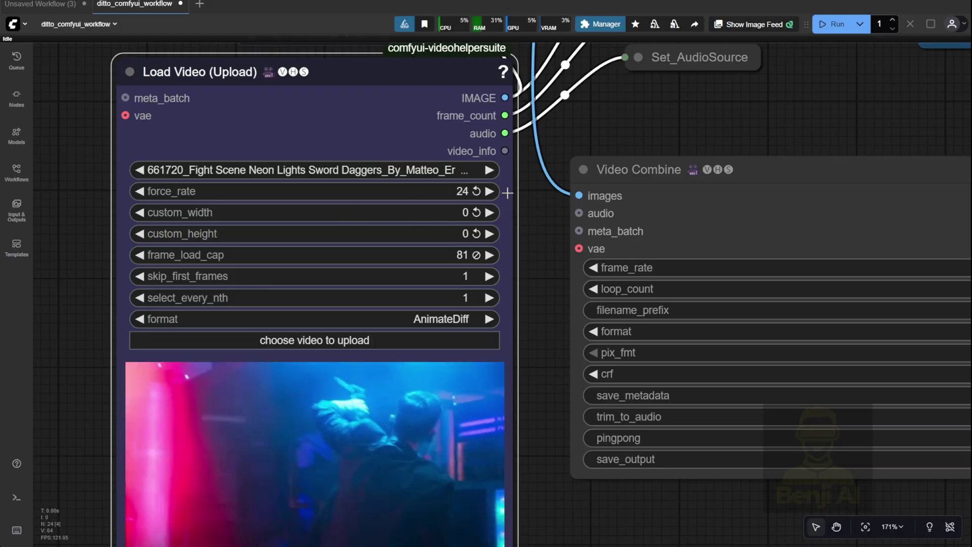
# - Inspect the Set_Video_Controlnet, Set_num_frames and Set_AudioSource nodes fed by the Load Video node
pyautogui.scroll(-4, 641, 118)
pyautogui.moveTo(641, 119); pyautogui.dragTo(375, 215)
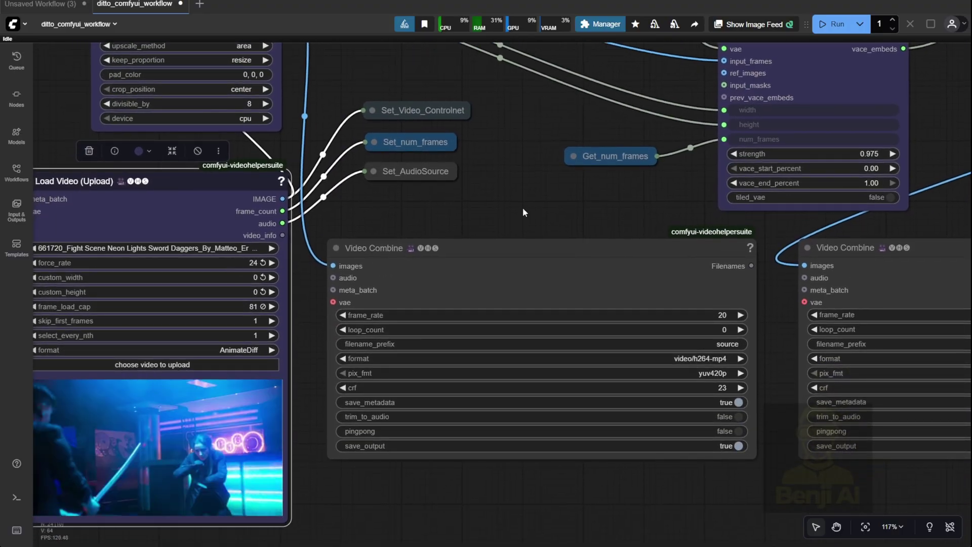
pyautogui.moveTo(522, 208); pyautogui.dragTo(348, 289)
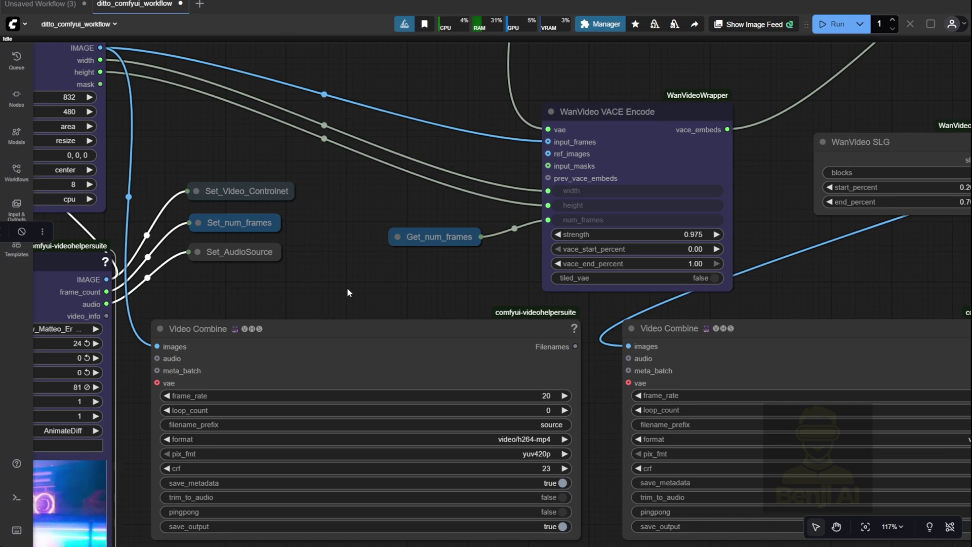
pyautogui.click(238, 191)
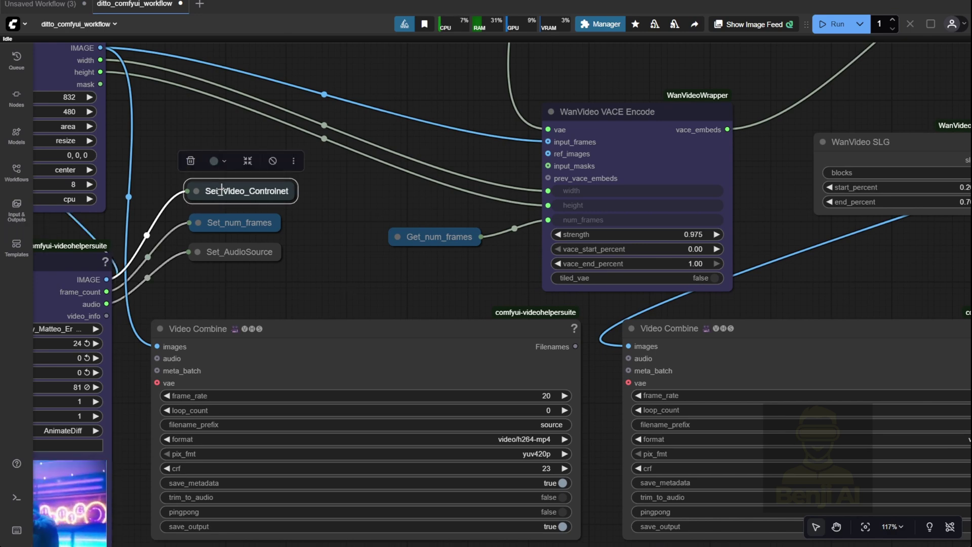
pyautogui.click(233, 224)
pyautogui.click(235, 252)
pyautogui.click(235, 283)
# - Examine the WanVideo VACE Encode node's inputs and settings, and the reference style prompts in the Note
pyautogui.scroll(-2, 354, 273)
pyautogui.moveTo(602, 149); pyautogui.dragTo(492, 217)
pyautogui.scroll(7, 492, 216)
pyautogui.moveTo(460, 196); pyautogui.dragTo(447, 135)
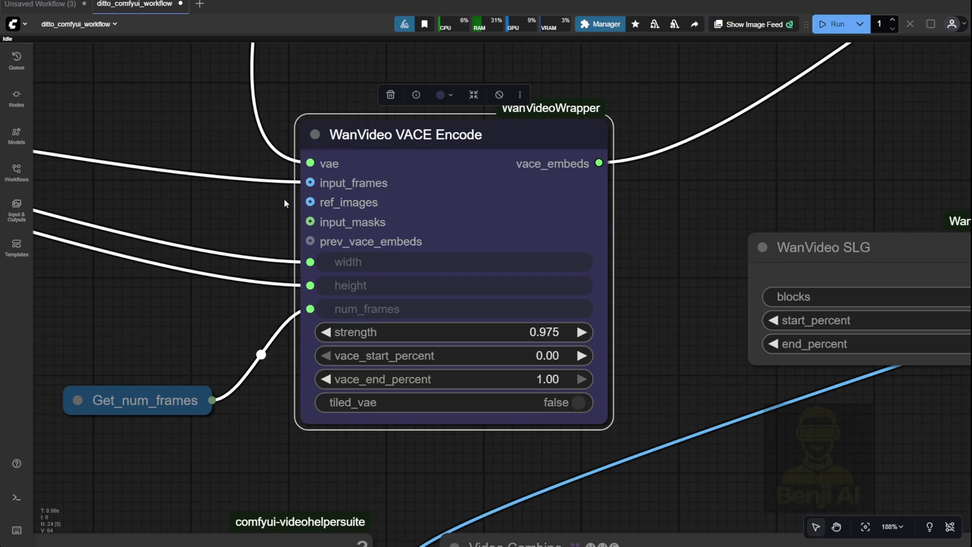
pyautogui.scroll(-3, 254, 244)
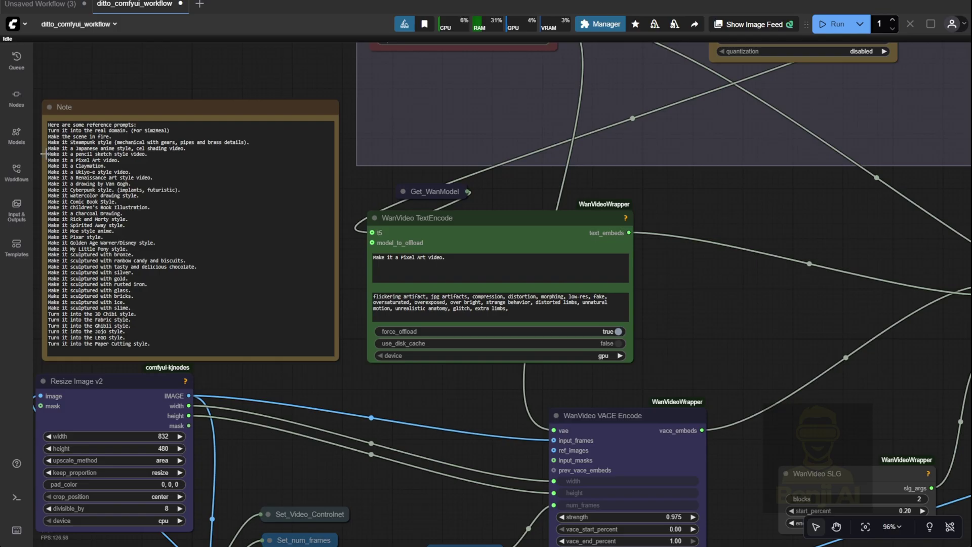
pyautogui.scroll(3, 239, 65)
pyautogui.scroll(3, 184, 90)
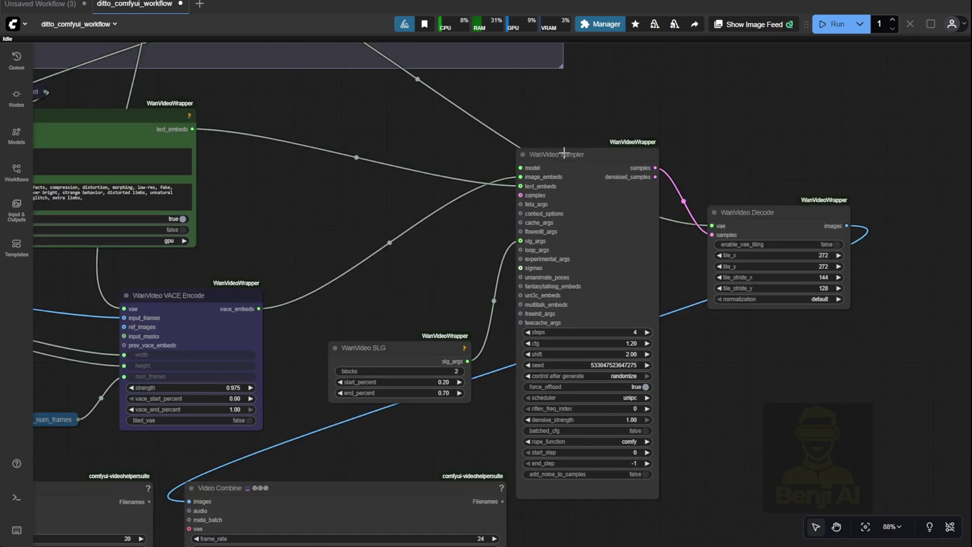
# - Review the WanVideo Sampler node's incoming connections and its steps, cfg, shift and scheduler settings
pyautogui.click(563, 153)
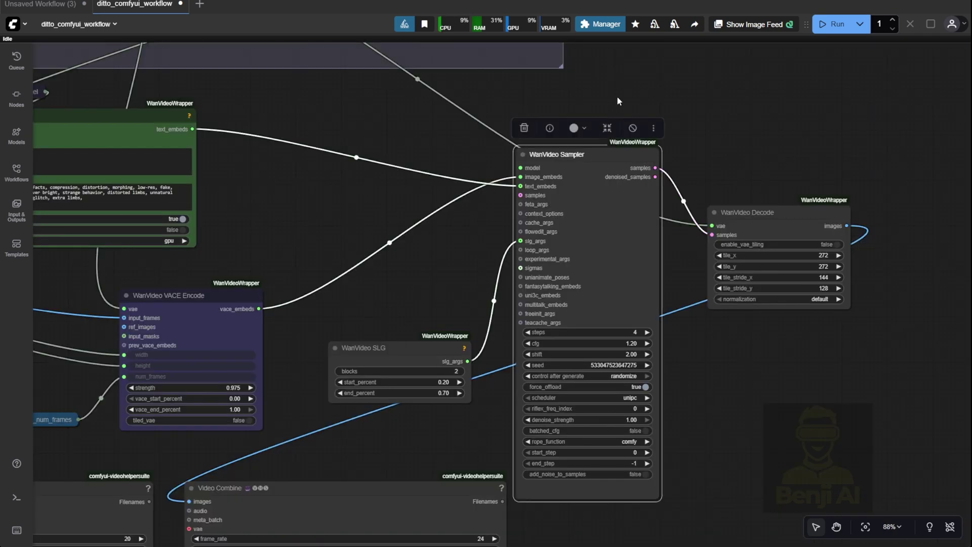
pyautogui.scroll(4, 694, 208)
pyautogui.moveTo(681, 273); pyautogui.dragTo(682, 192)
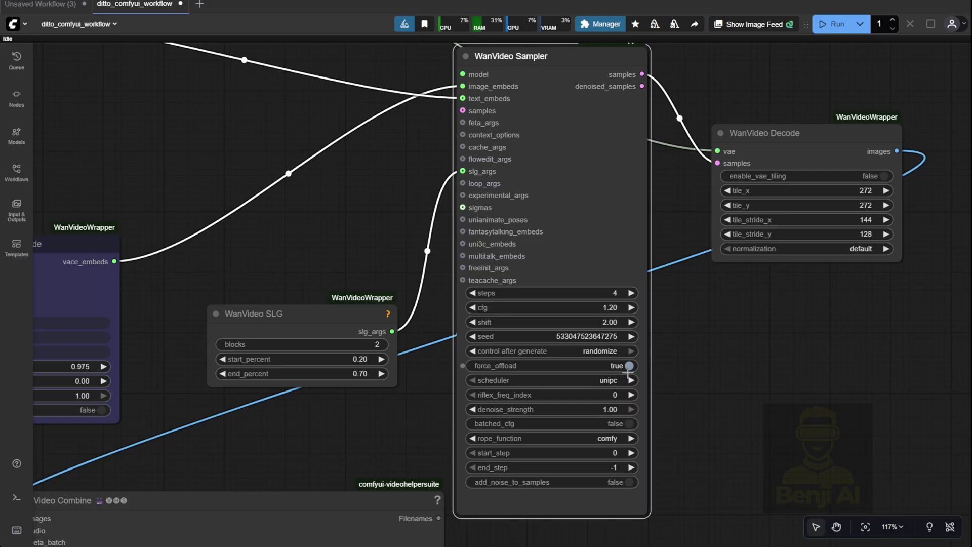
pyautogui.scroll(2, 631, 318)
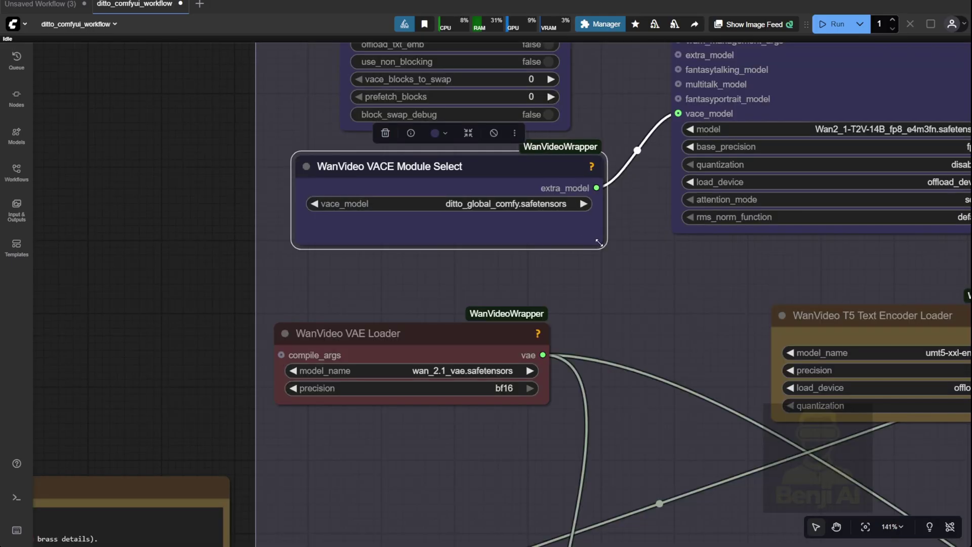
# - Browse the vace_model choices in the WanVideo VACE Module Select node and close the list without choosing another
pyautogui.click(598, 231)
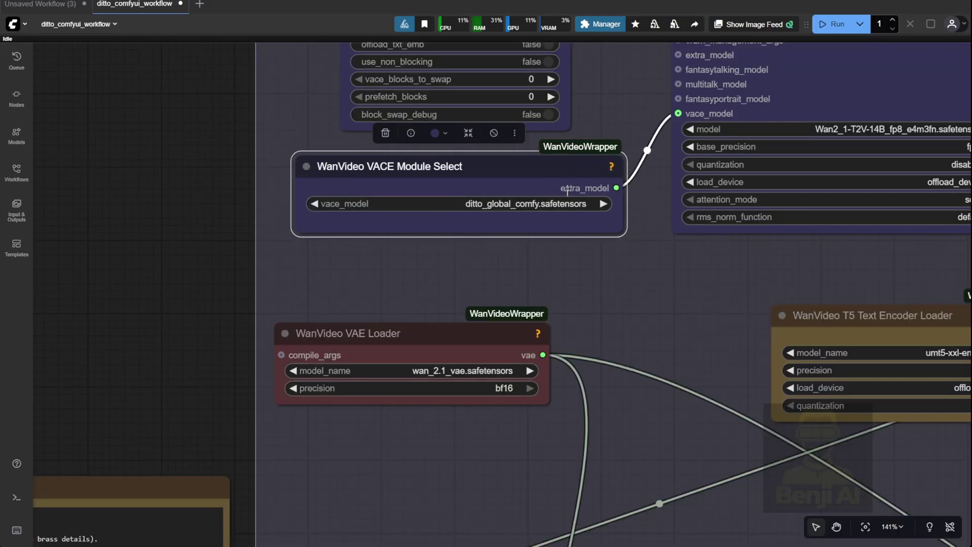
pyautogui.click(557, 208)
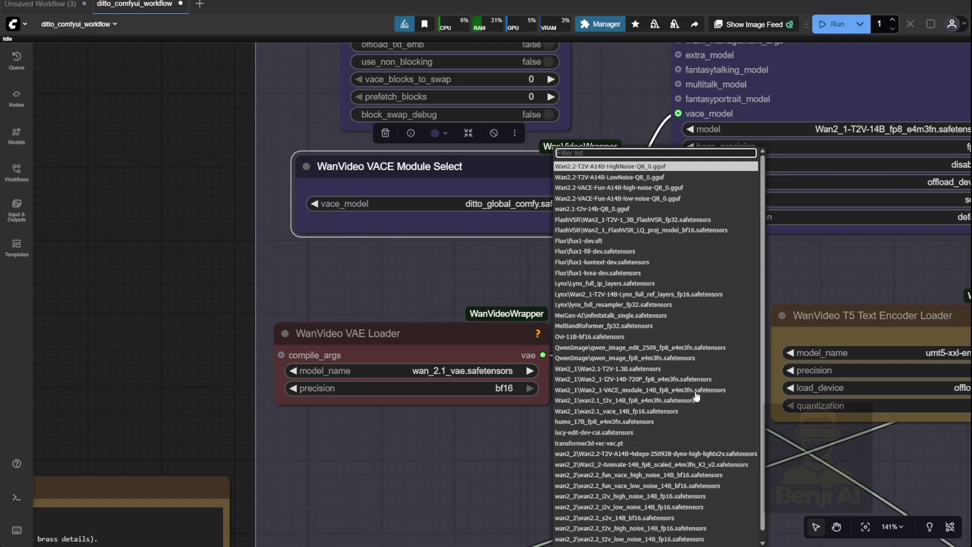
pyautogui.scroll(-1, 701, 405)
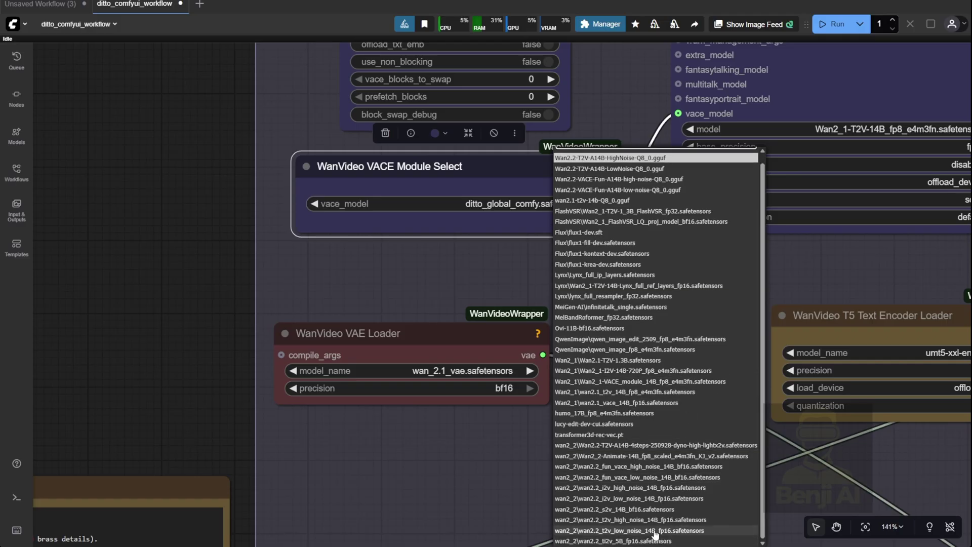
pyautogui.click(486, 262)
# - Choose Wan2_1\wan2.1_t2v_14B_fp8_e4m3fn.safetensors as the model in the WanVideo Model Loader
pyautogui.moveTo(812, 270); pyautogui.dragTo(414, 387)
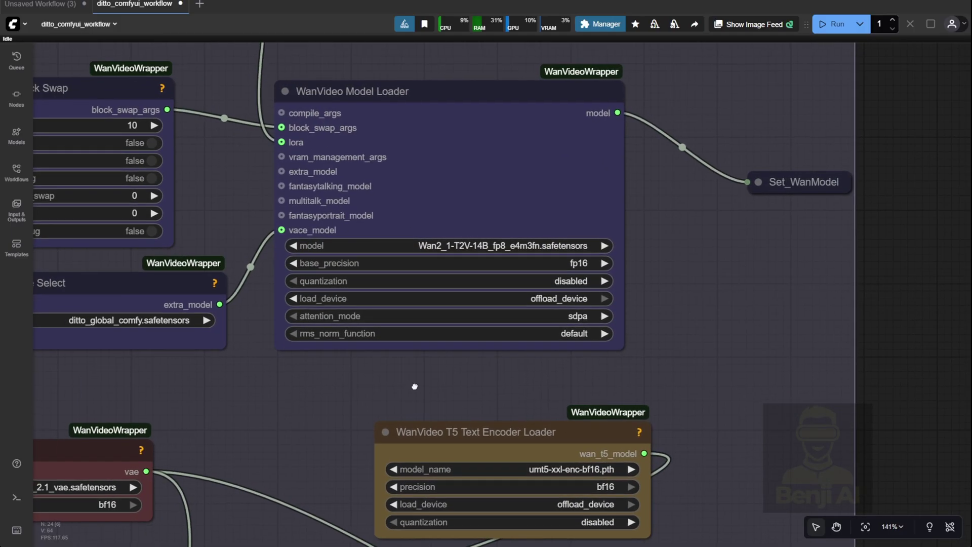
pyautogui.click(514, 140)
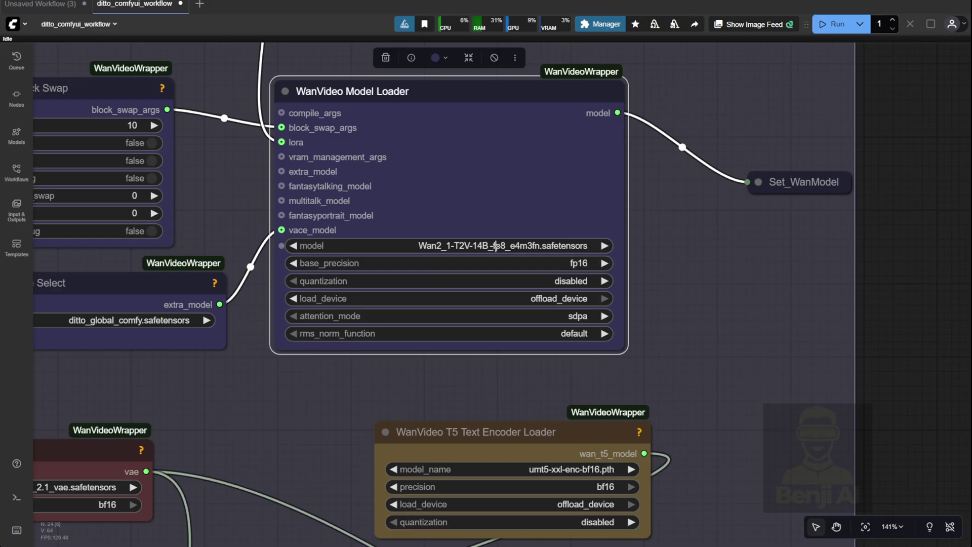
pyautogui.click(516, 247)
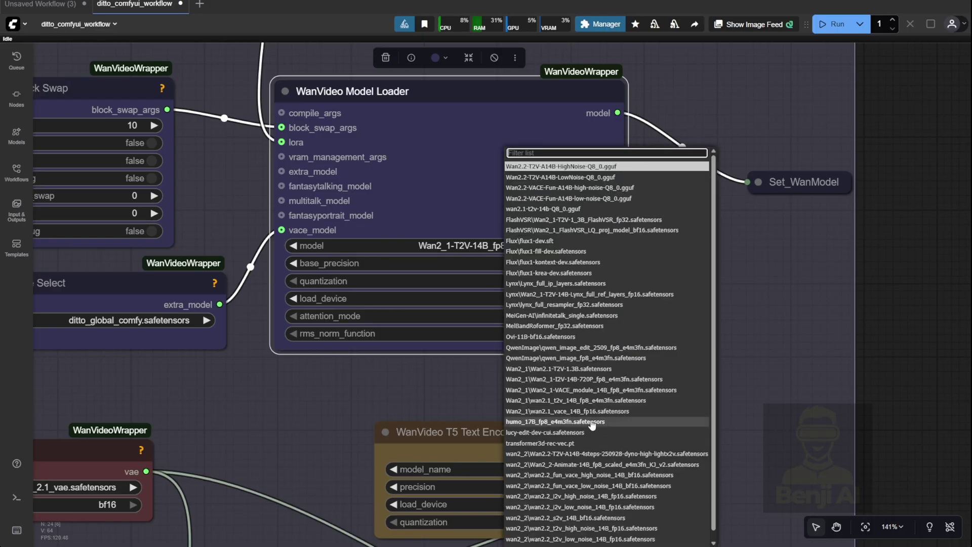
pyautogui.click(605, 398)
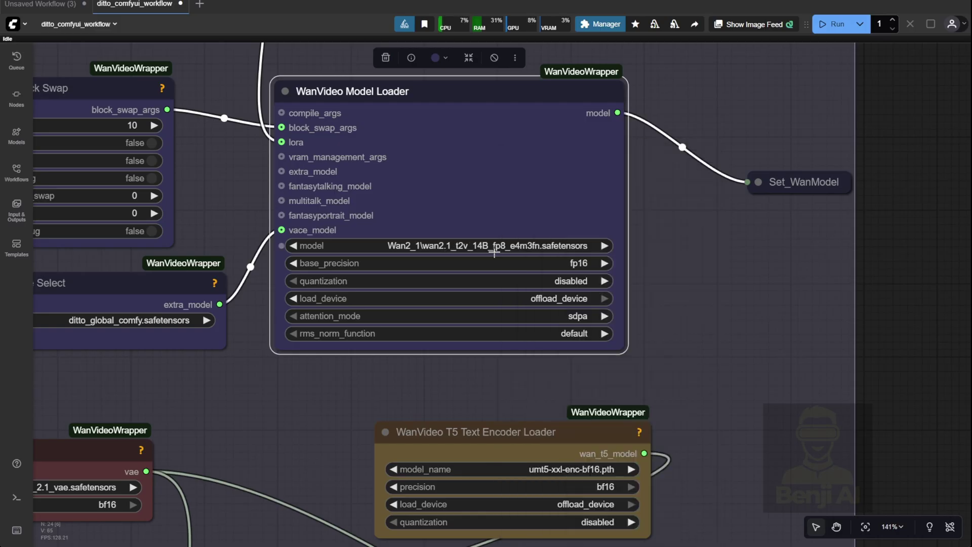
# - Check the attention_mode options in the WanVideo Model Loader and close the list without choosing another
pyautogui.scroll(3, 495, 251)
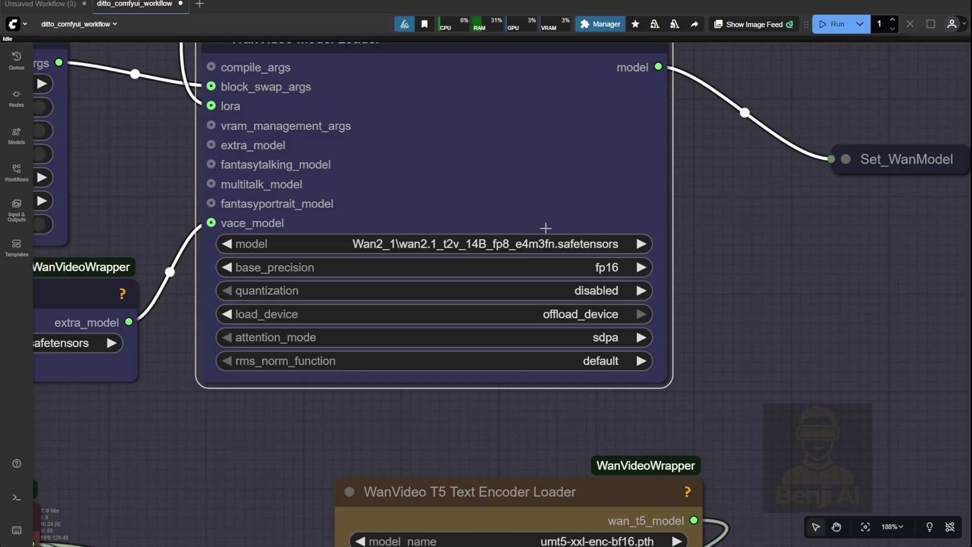
pyautogui.scroll(-1, 545, 406)
pyautogui.click(605, 343)
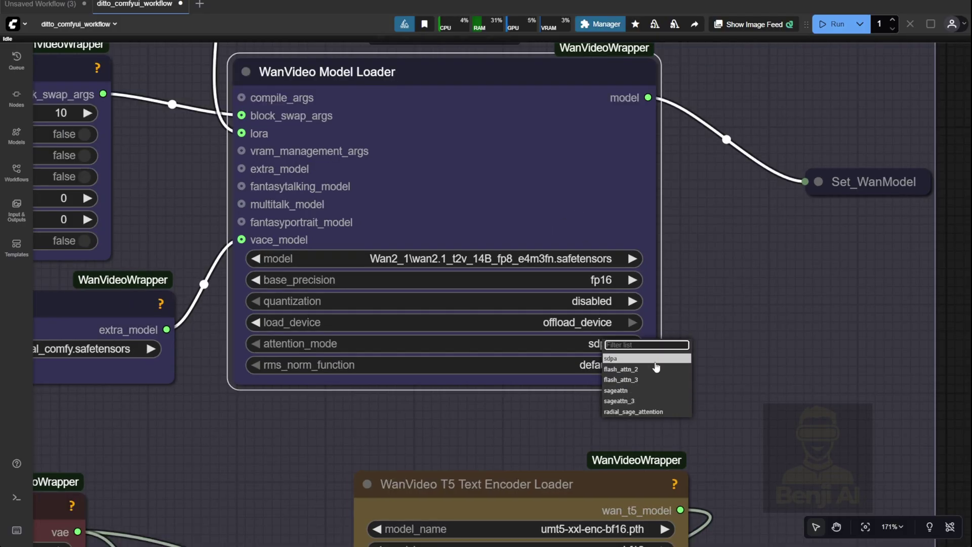
pyautogui.click(482, 431)
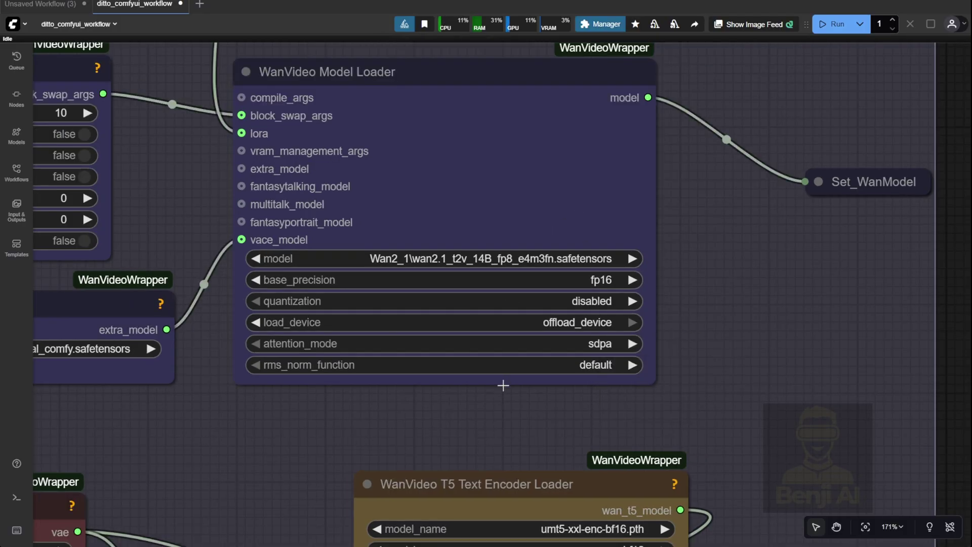
pyautogui.scroll(-3, 466, 414)
pyautogui.moveTo(407, 410); pyautogui.dragTo(668, 349)
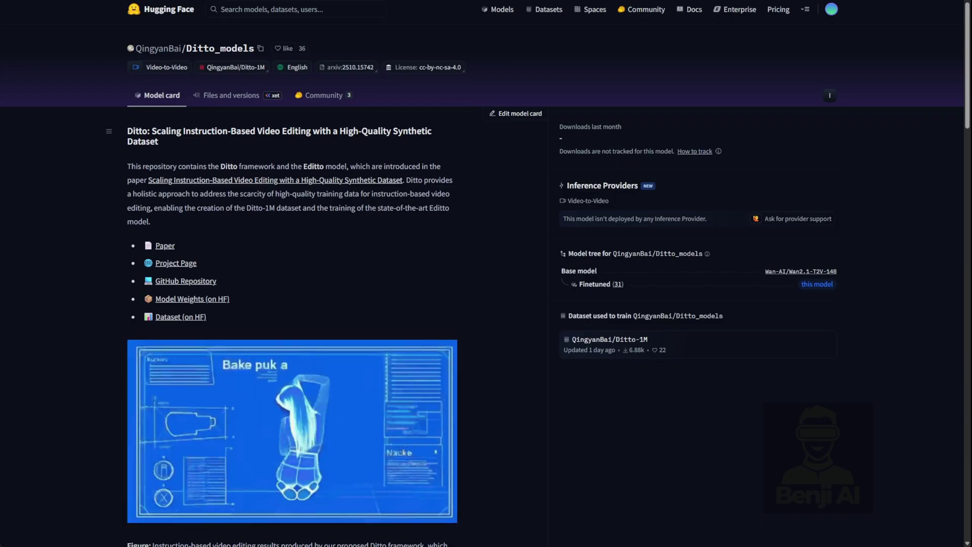
# - On the Ditto_models Hugging Face page, open the models_comfy folder among the repository files and highlight its safetensors files
pyautogui.click(259, 95)
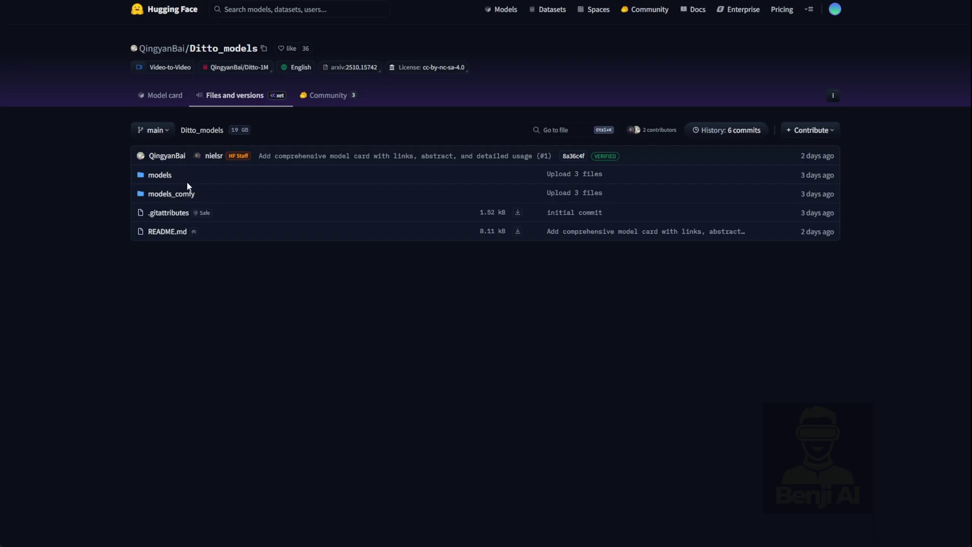
pyautogui.click(158, 197)
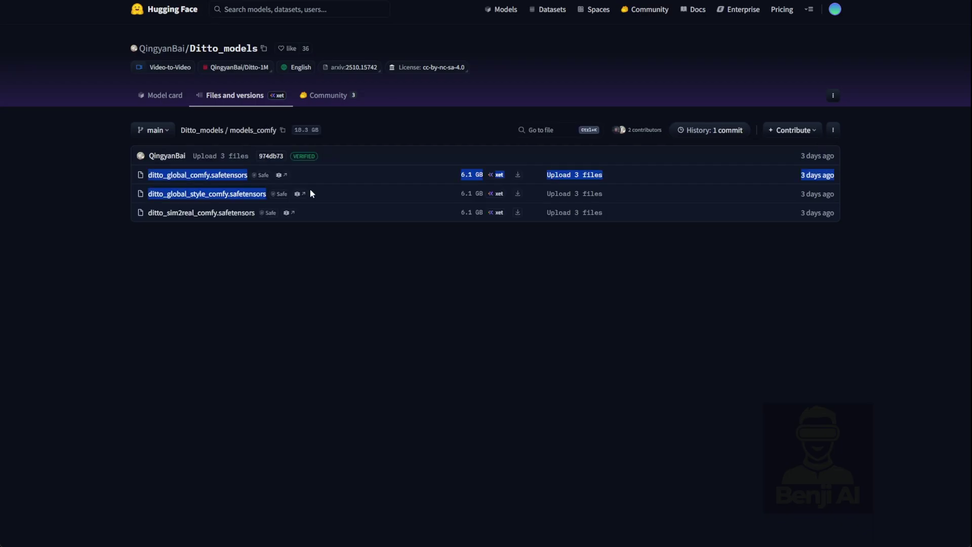
pyautogui.moveTo(310, 188); pyautogui.dragTo(315, 210)
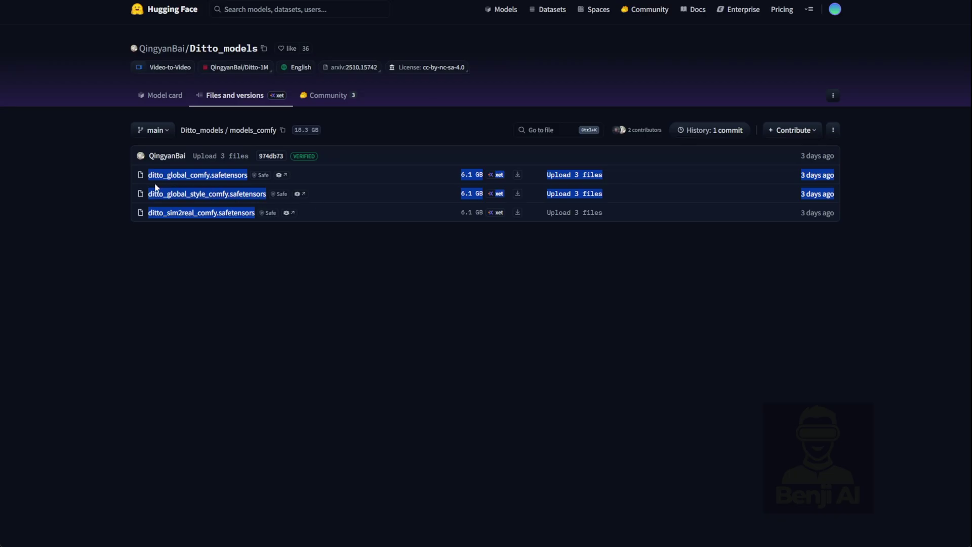
pyautogui.click(123, 179)
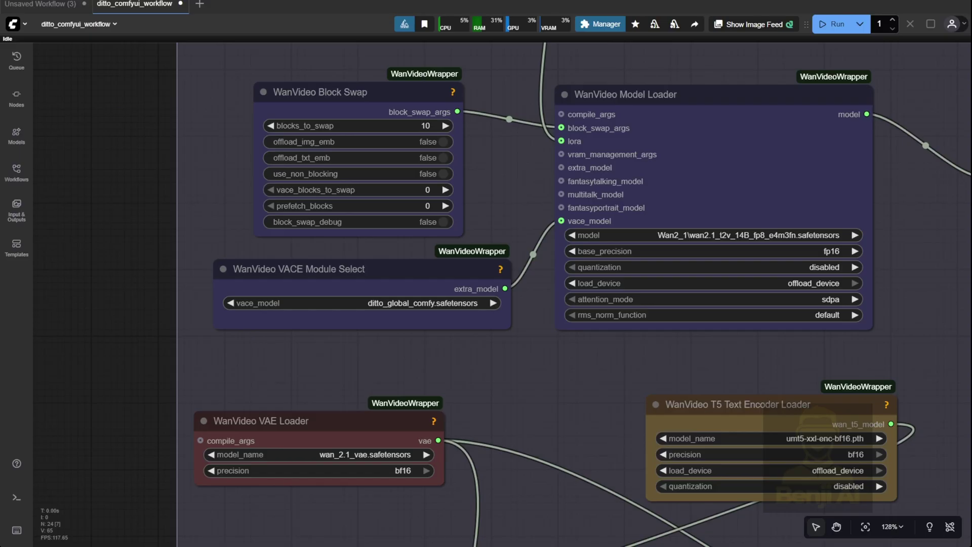
# - Switch to File Explorer and open the diffusion_models folder inside ComfyUI's models folder
pyautogui.scroll(-9, 121, 192)
pyautogui.moveTo(166, 223); pyautogui.dragTo(433, 42)
pyautogui.scroll(12, 309, 142)
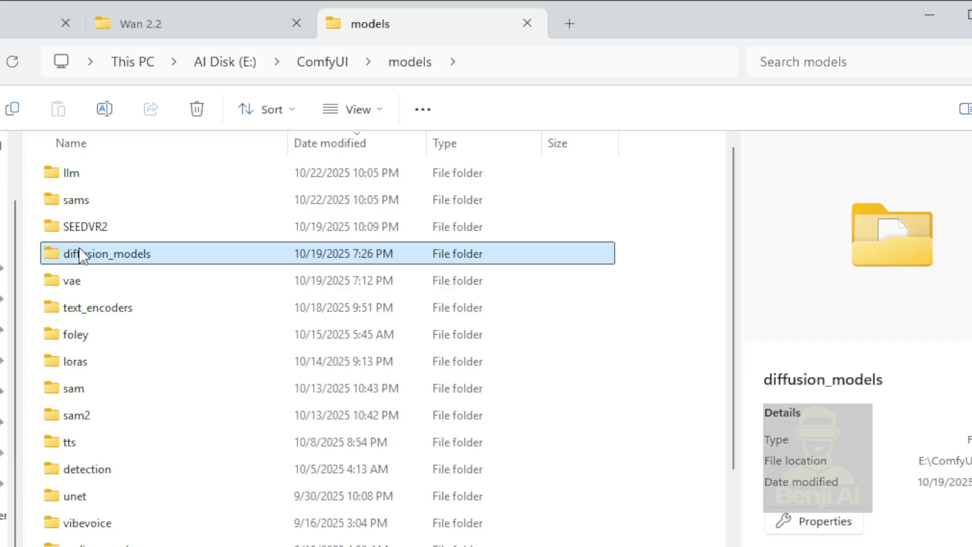
pyautogui.doubleClick(132, 260)
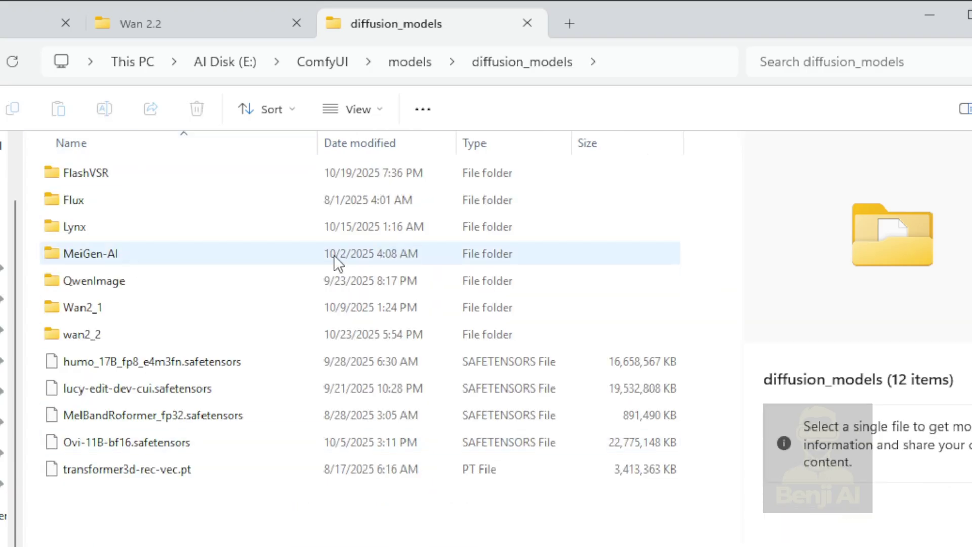
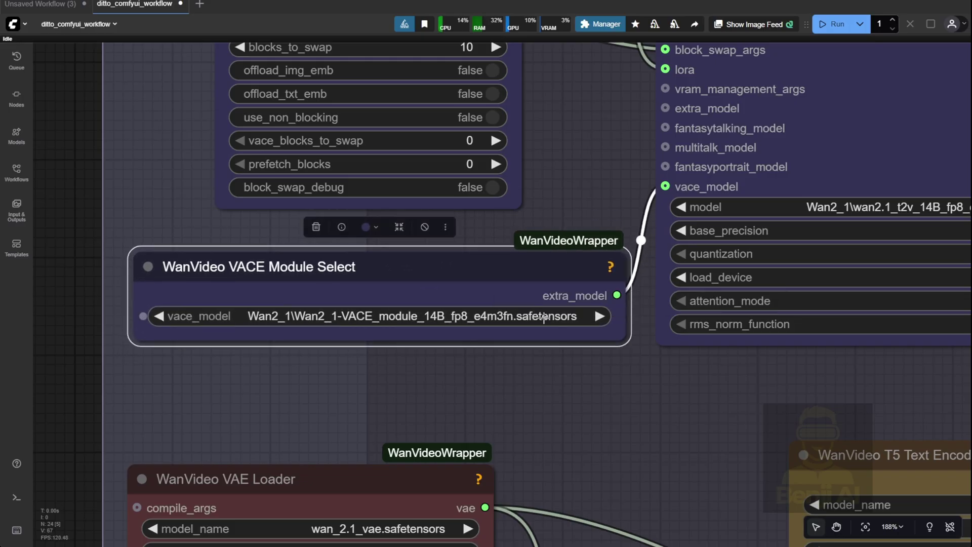
# - Examine how the VACE Module Select and Block Swap nodes feed the WanVideo Model Loader, and read the prompts in WanVideo TextEncode
pyautogui.scroll(-3, 653, 354)
pyautogui.moveTo(657, 357); pyautogui.dragTo(384, 421)
pyautogui.scroll(3, 525, 289)
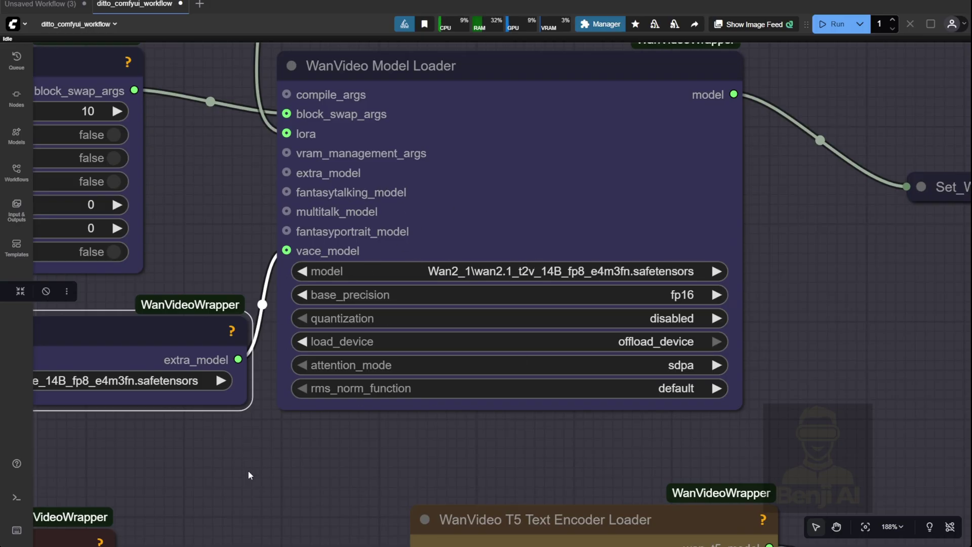
pyautogui.moveTo(247, 470); pyautogui.dragTo(471, 477)
pyautogui.scroll(-1, 471, 476)
pyautogui.scroll(-1, 472, 476)
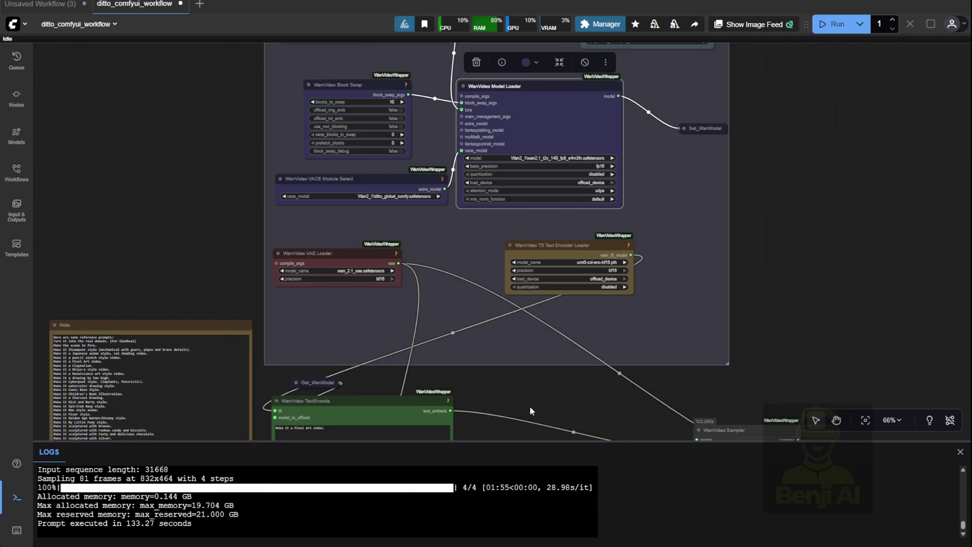
pyautogui.moveTo(530, 411); pyautogui.dragTo(550, 149)
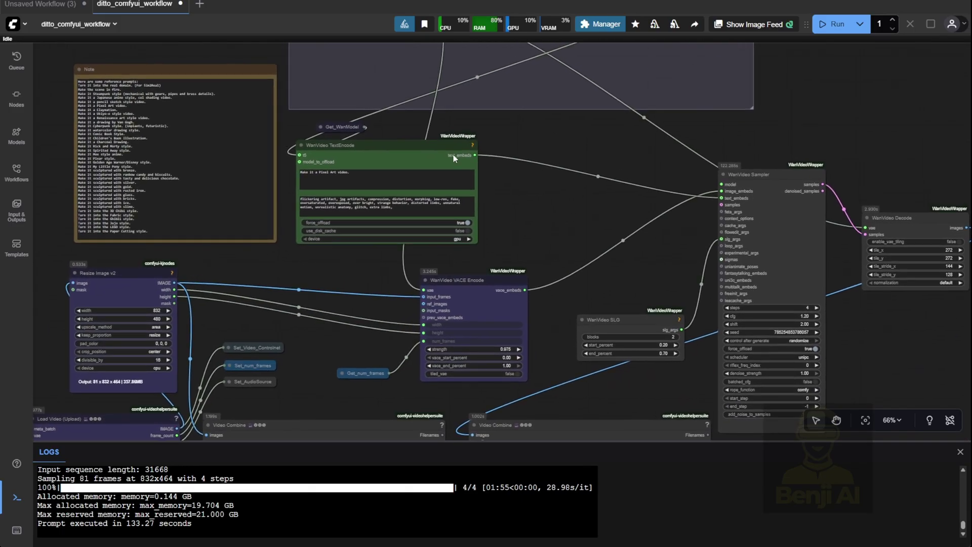
pyautogui.scroll(6, 296, 180)
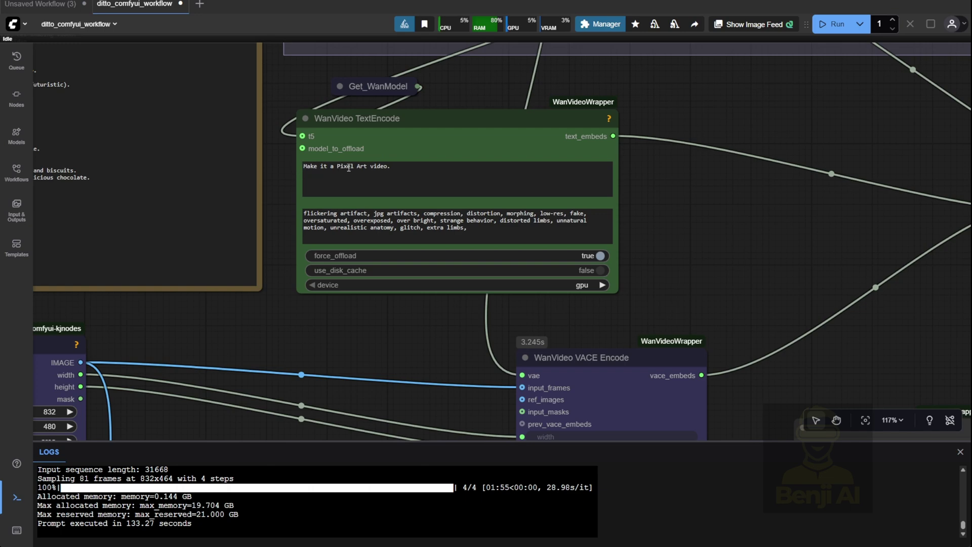
pyautogui.scroll(-7, 375, 277)
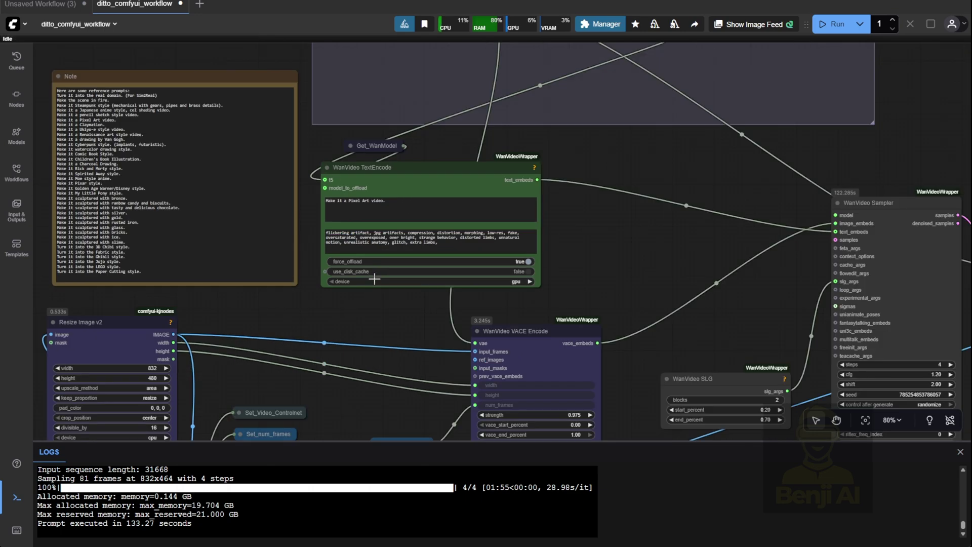
pyautogui.moveTo(408, 217); pyautogui.dragTo(421, 25)
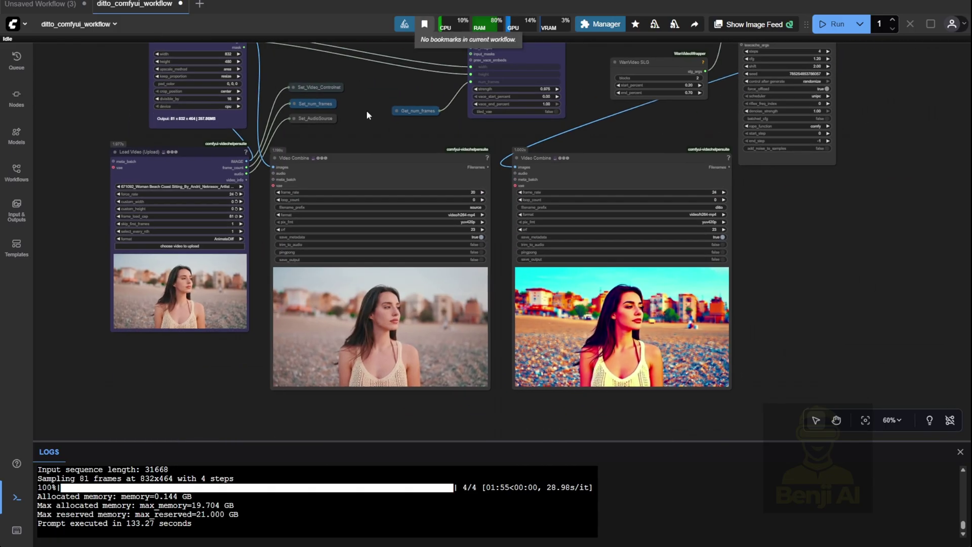
# - Move the Load Video (Upload) node away from the Video Combine nodes and enlarge it to widen its video preview
pyautogui.moveTo(370, 131); pyautogui.dragTo(371, 162)
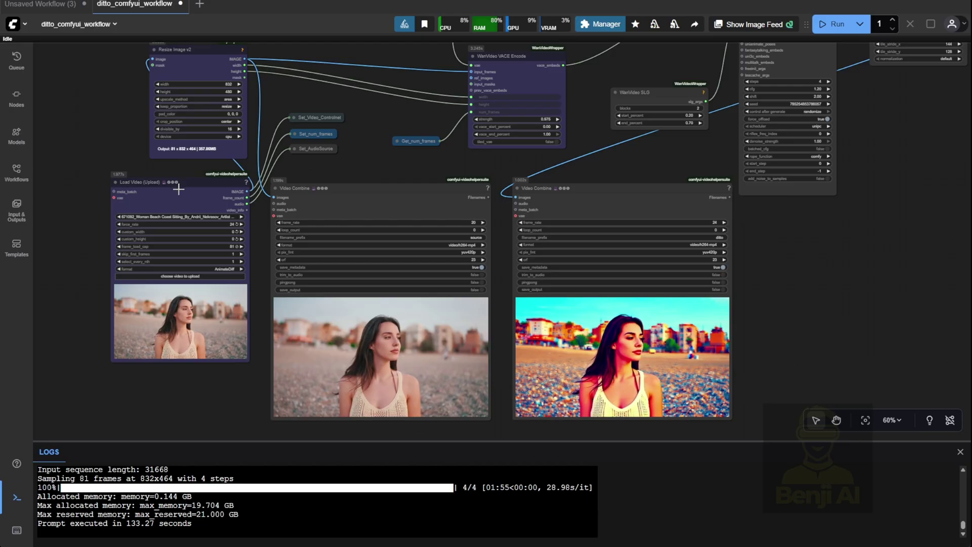
pyautogui.moveTo(178, 184); pyautogui.dragTo(130, 187)
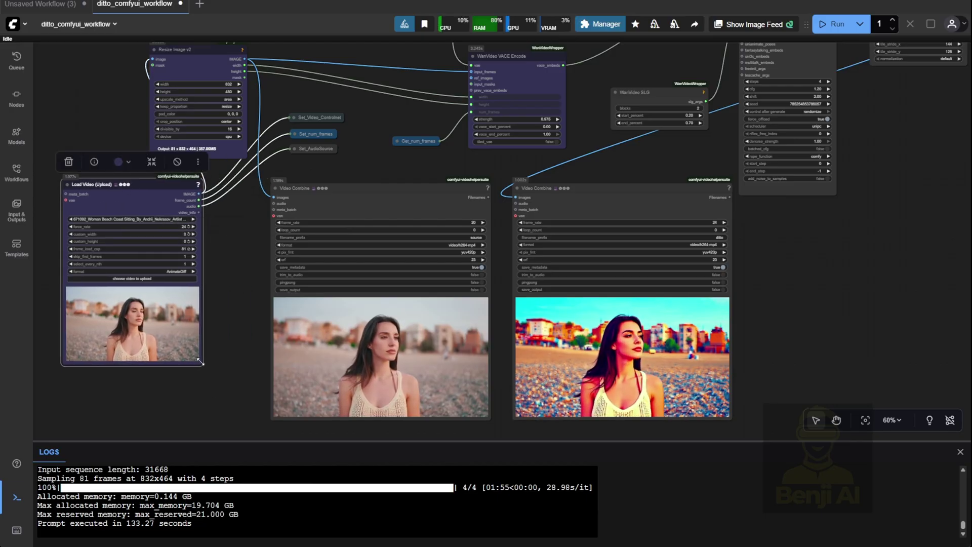
pyautogui.moveTo(203, 364); pyautogui.dragTo(260, 398)
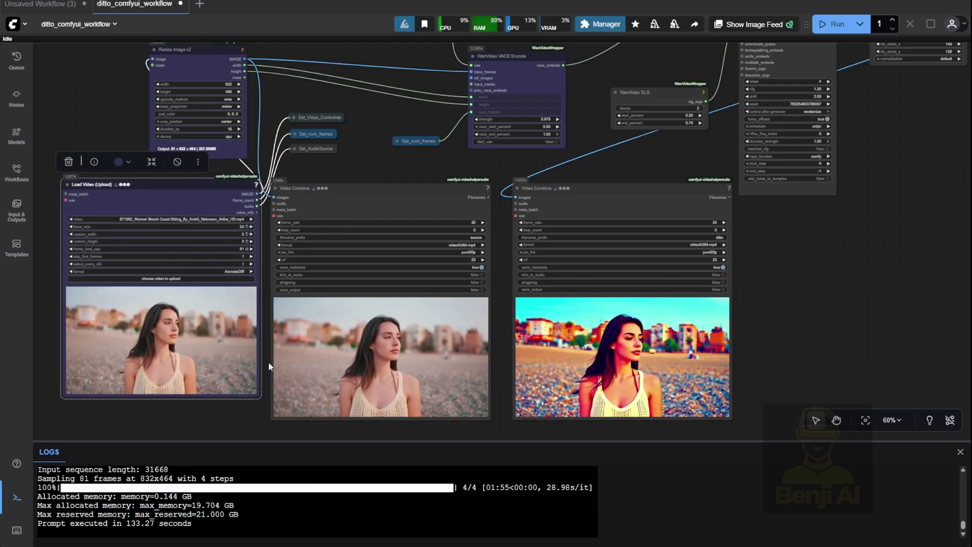
pyautogui.moveTo(357, 163); pyautogui.dragTo(343, 106)
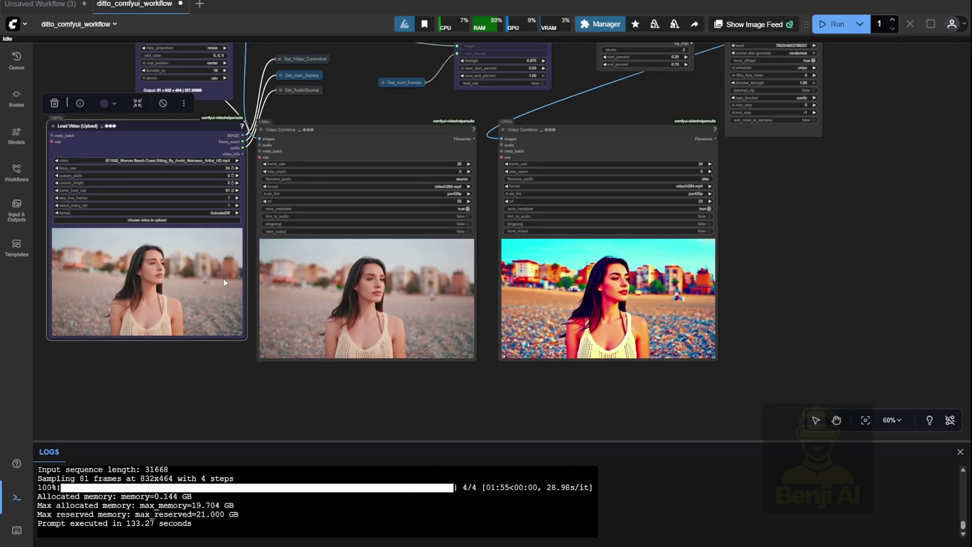
# - Compare the source video preview with the restyled pixel-art output in the two Video Combine nodes
pyautogui.scroll(3, 369, 333)
pyautogui.scroll(-4, 517, 287)
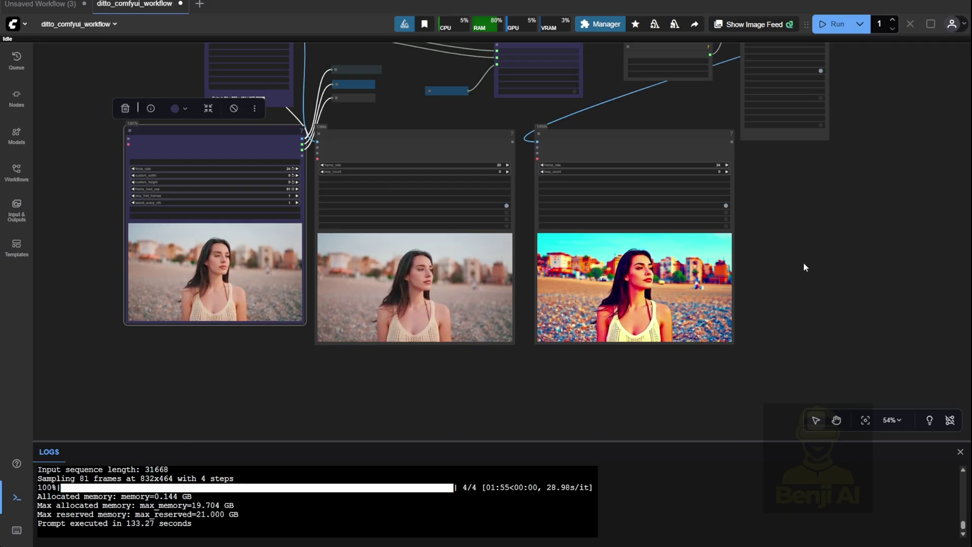
pyautogui.scroll(4, 766, 314)
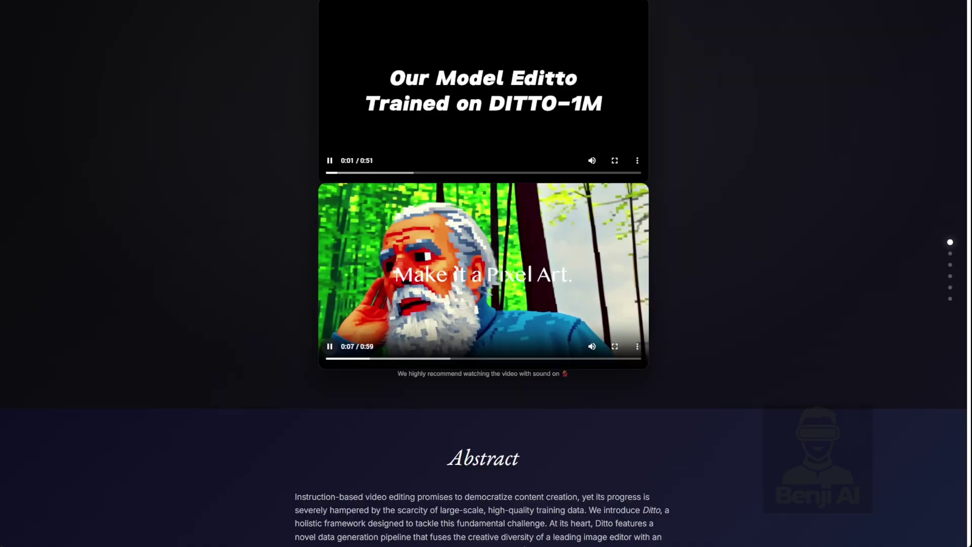
pyautogui.scroll(-5, 292, 226)
pyautogui.scroll(-10, 291, 226)
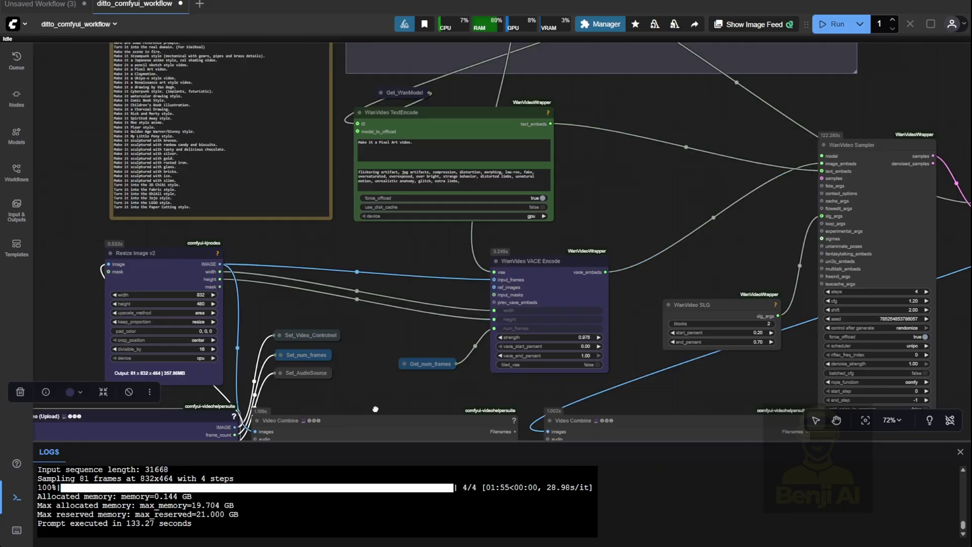
# - Replace the positive prompt with a dark, mystical sorceress with glowing green eyes, ornate black and gold armor and ethereal green energy, in photorealistic fantasy art style
pyautogui.moveTo(376, 409); pyautogui.dragTo(375, 475)
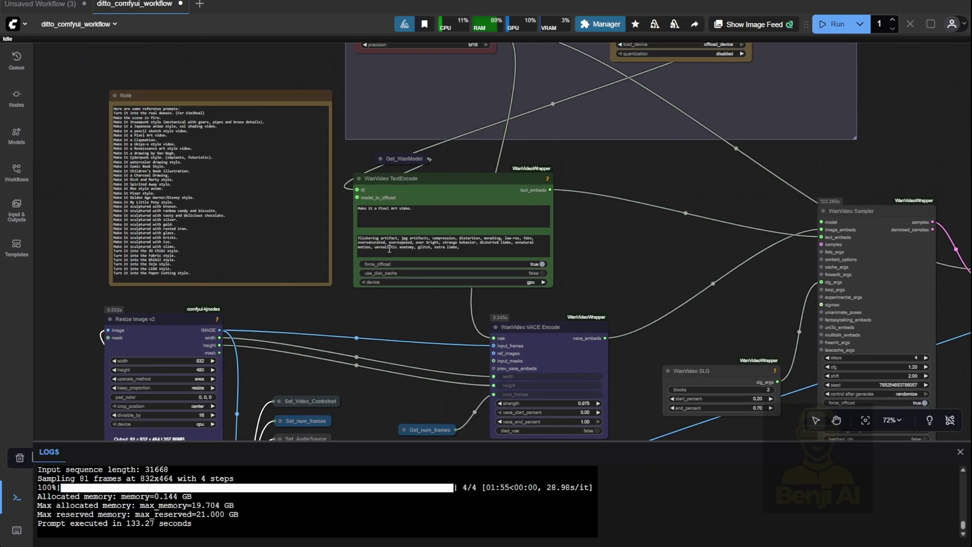
pyautogui.click(421, 219)
pyautogui.scroll(4, 421, 219)
pyautogui.hotkey('ctrl', 'a')
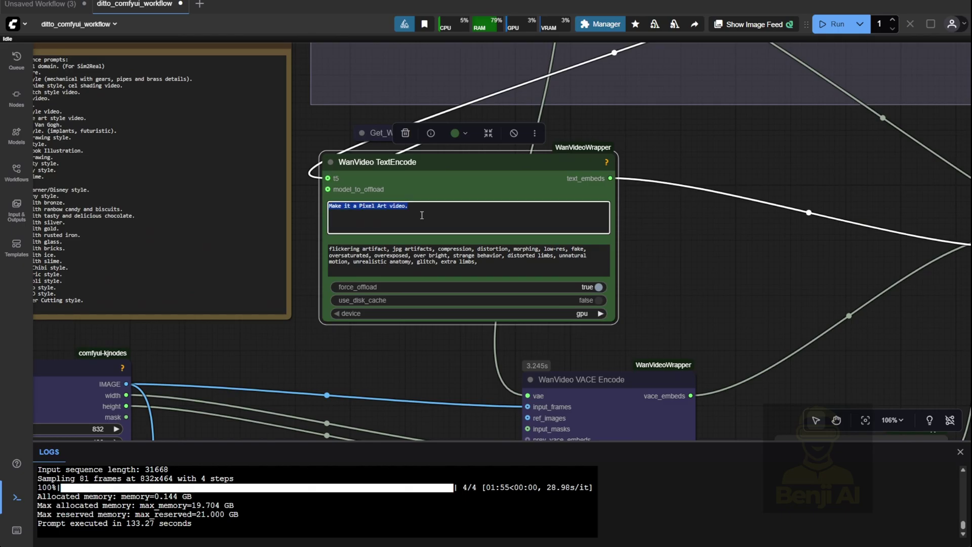
pyautogui.write('Evoke the atmosphere of a dark, mystical sorceress with glowing green eyes, adorned in ornate black and gold armor, and wielding ethereal green energy, using a photorealistic fantasy art style.')
pyautogui.scroll(4, 386, 239)
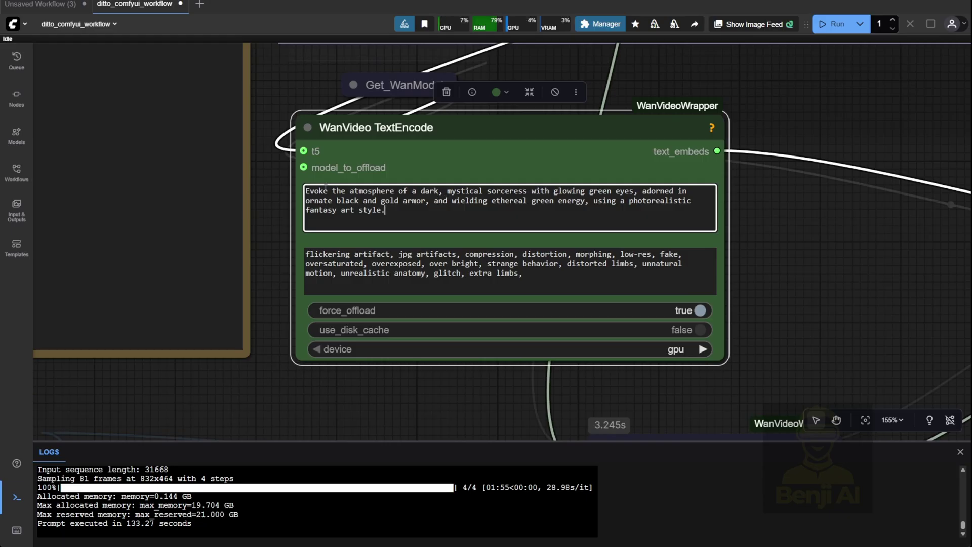
pyautogui.moveTo(320, 191); pyautogui.dragTo(428, 193)
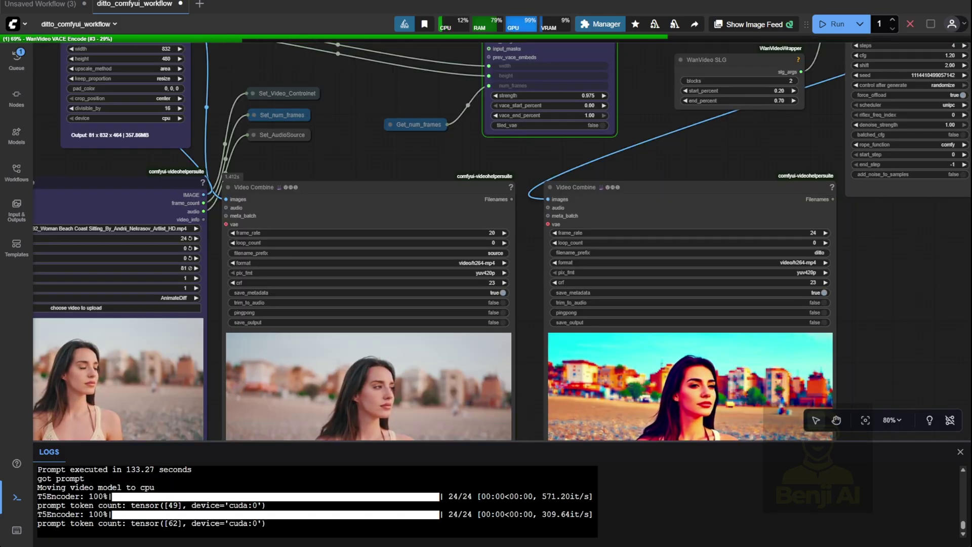
# - Highlight the sampling line with frames, resolution and steps in the running generation's log, and make the log area taller
pyautogui.moveTo(344, 132); pyautogui.dragTo(412, 80)
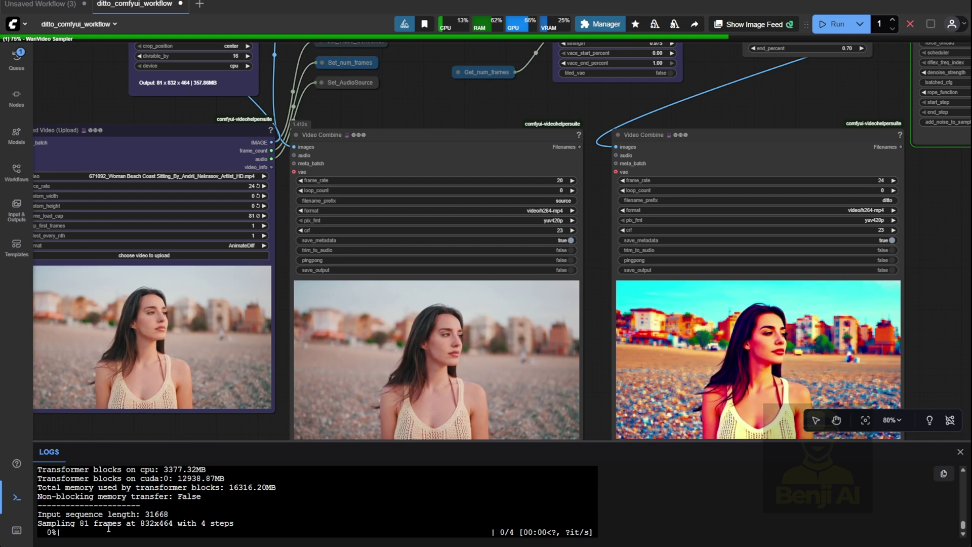
pyautogui.moveTo(56, 523)
pyautogui.mouseDown()
pyautogui.moveTo(248, 515)
pyautogui.moveTo(75, 525)
pyautogui.mouseUp()
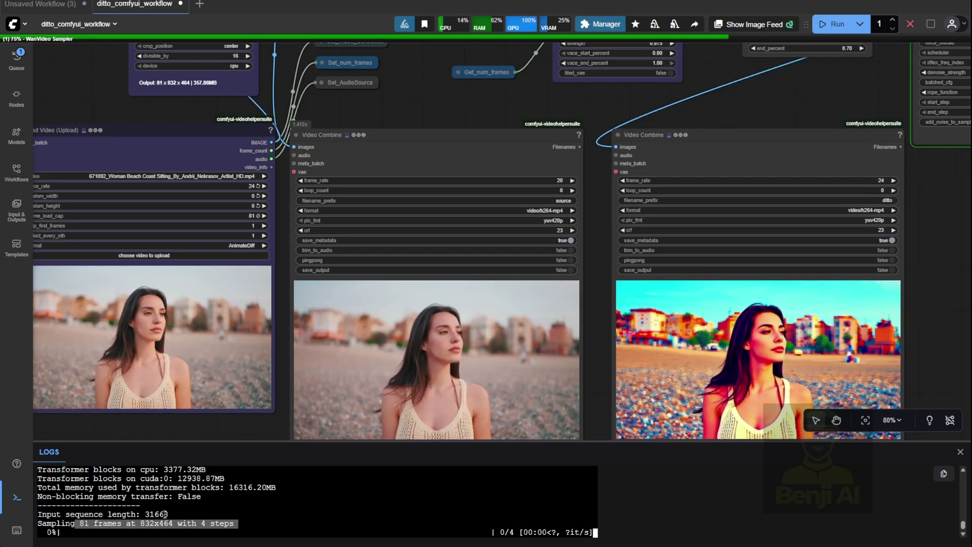
pyautogui.moveTo(189, 442); pyautogui.dragTo(189, 408)
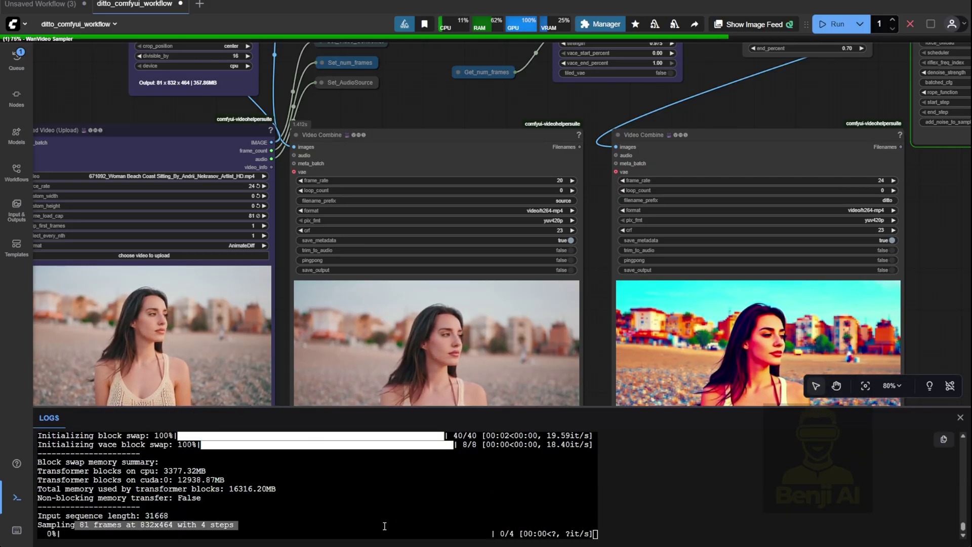
# - Examine the WanVideo Sampler settings, the model chosen in WanVideo VACE Module Select, and the generated video beside its source
pyautogui.moveTo(715, 98); pyautogui.dragTo(265, 330)
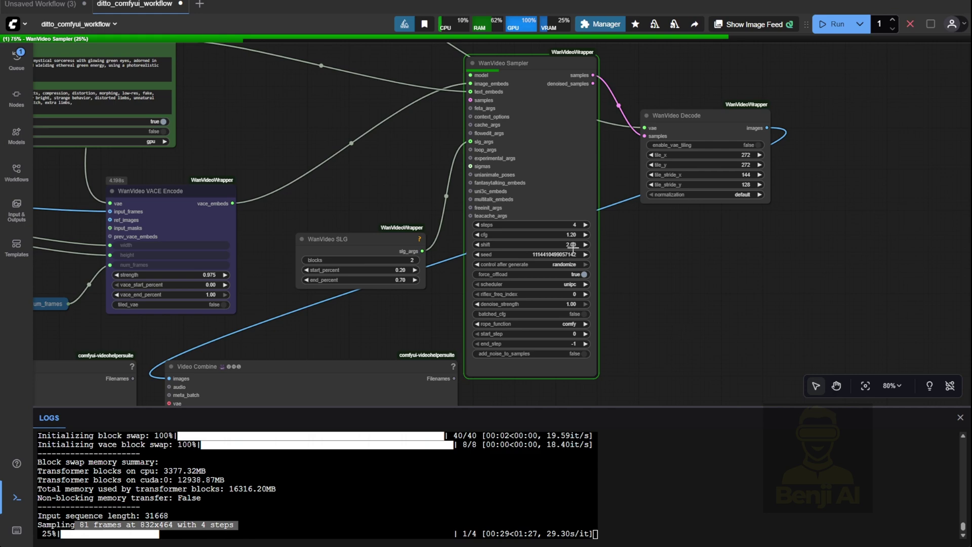
pyautogui.moveTo(266, 116); pyautogui.dragTo(574, 424)
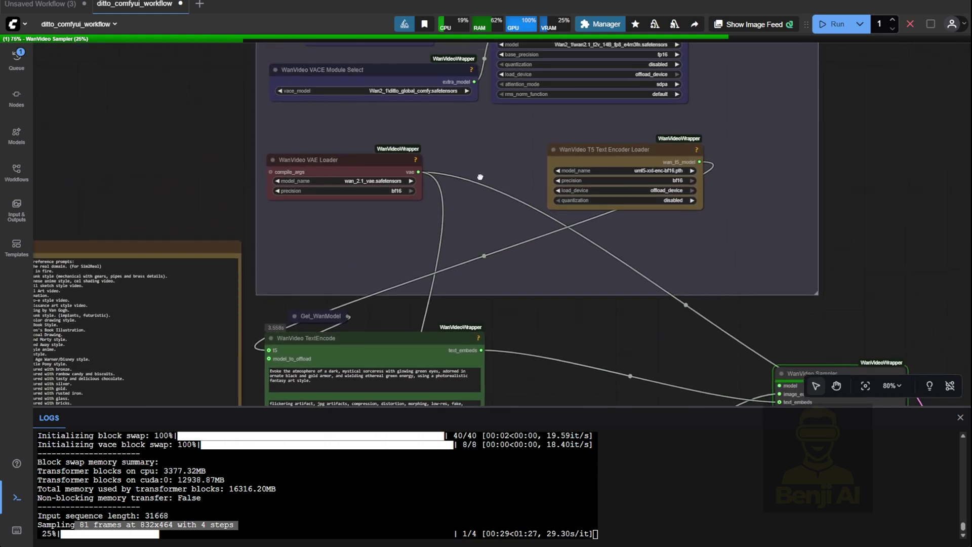
pyautogui.scroll(4, 470, 207)
pyautogui.moveTo(383, 157); pyautogui.dragTo(390, 227)
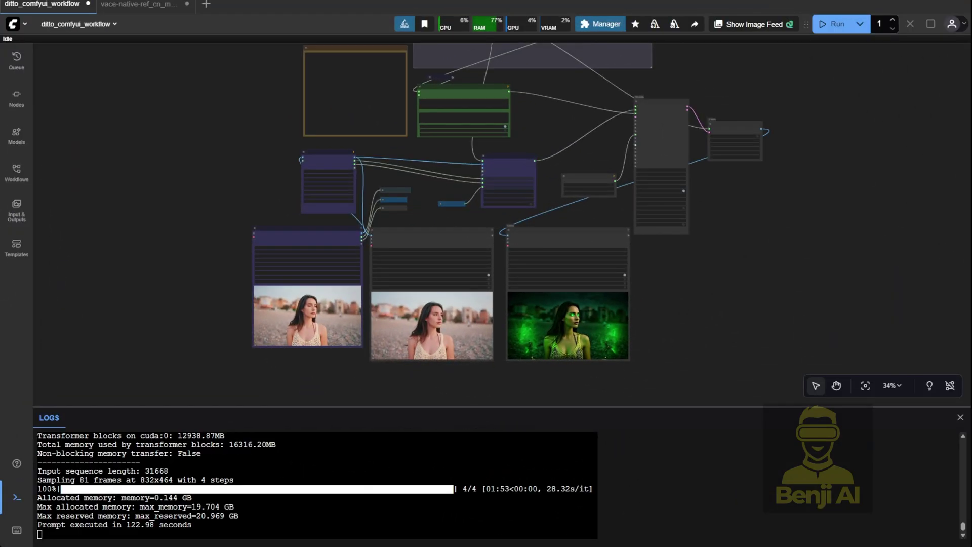
pyautogui.scroll(5, 567, 349)
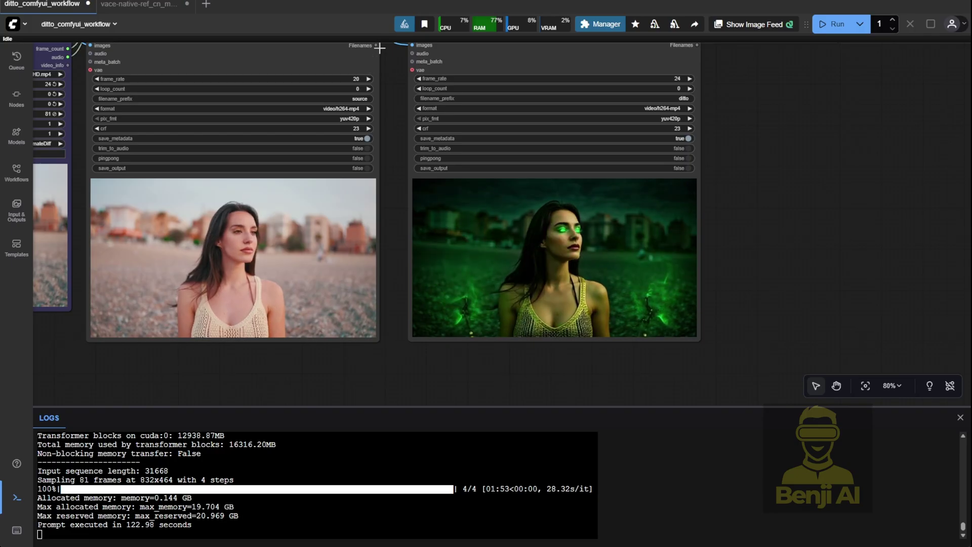
pyautogui.moveTo(402, 147); pyautogui.dragTo(601, 169)
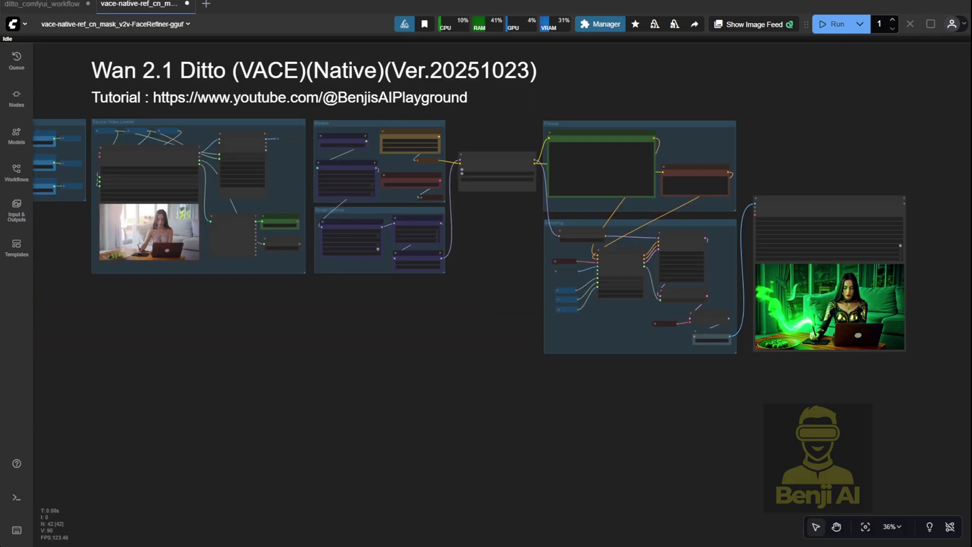
# - In the vace-native-ref_cn_mask_v2v-FaceRefiner-gguf workflow, look over the Source Video Loader, Models and Model Options groups
pyautogui.moveTo(247, 332); pyautogui.dragTo(336, 357)
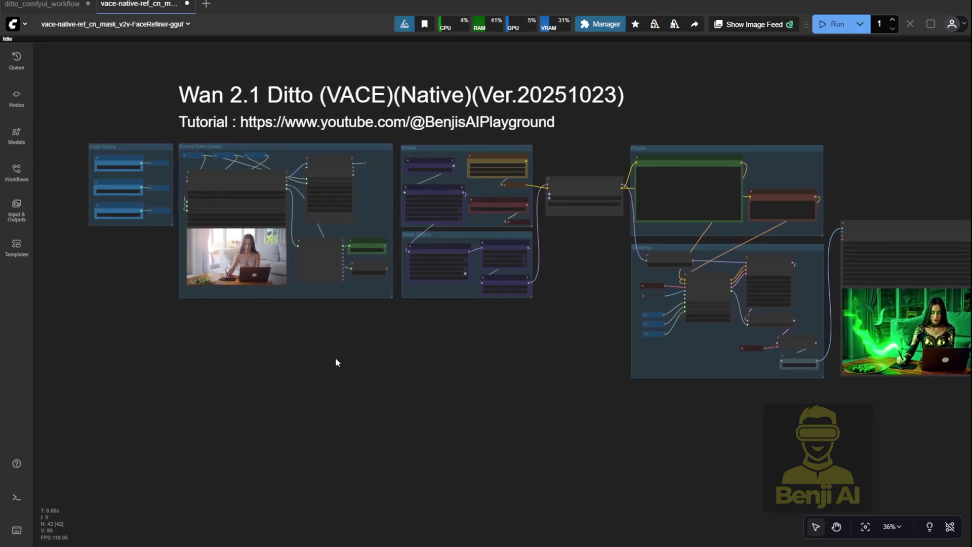
pyautogui.scroll(4, 297, 343)
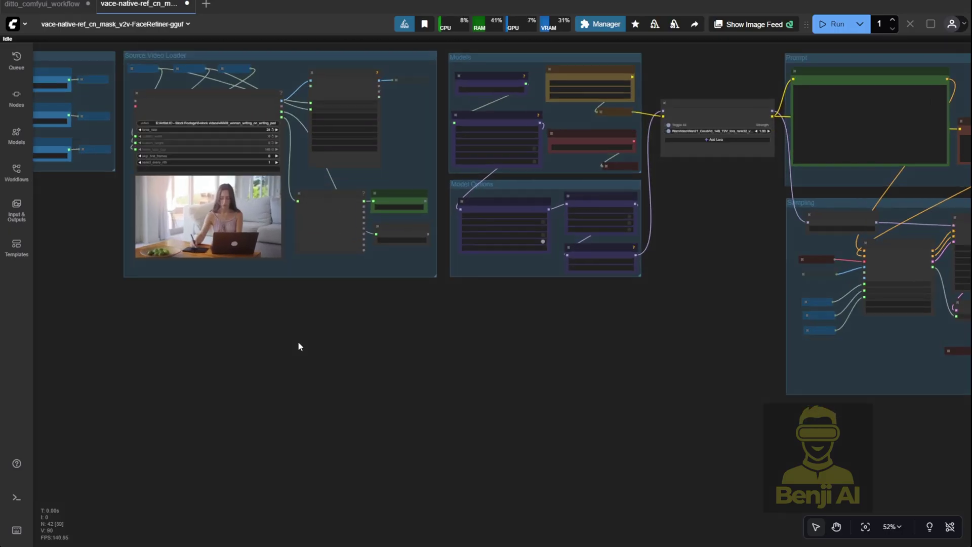
pyautogui.moveTo(298, 341); pyautogui.dragTo(395, 376)
pyautogui.scroll(4, 245, 270)
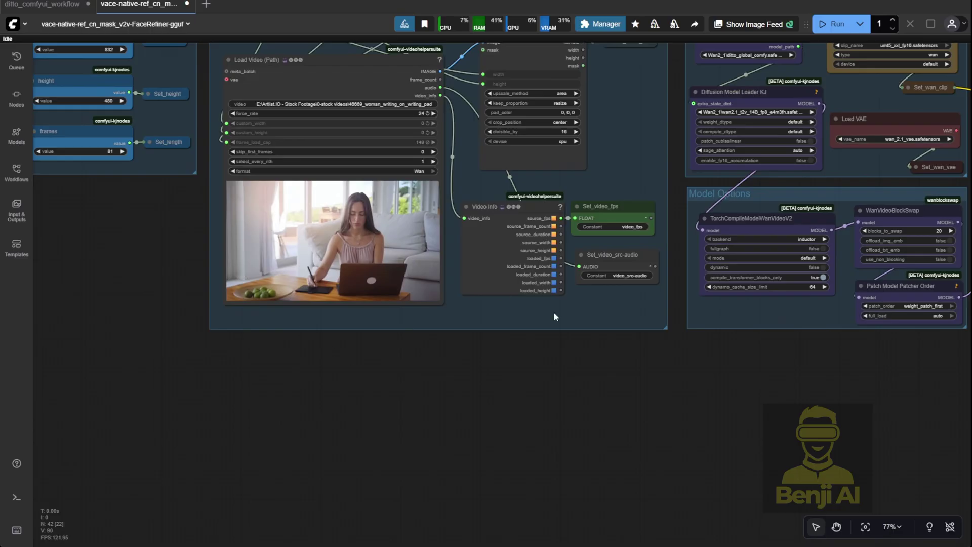
pyautogui.moveTo(652, 390); pyautogui.dragTo(201, 440)
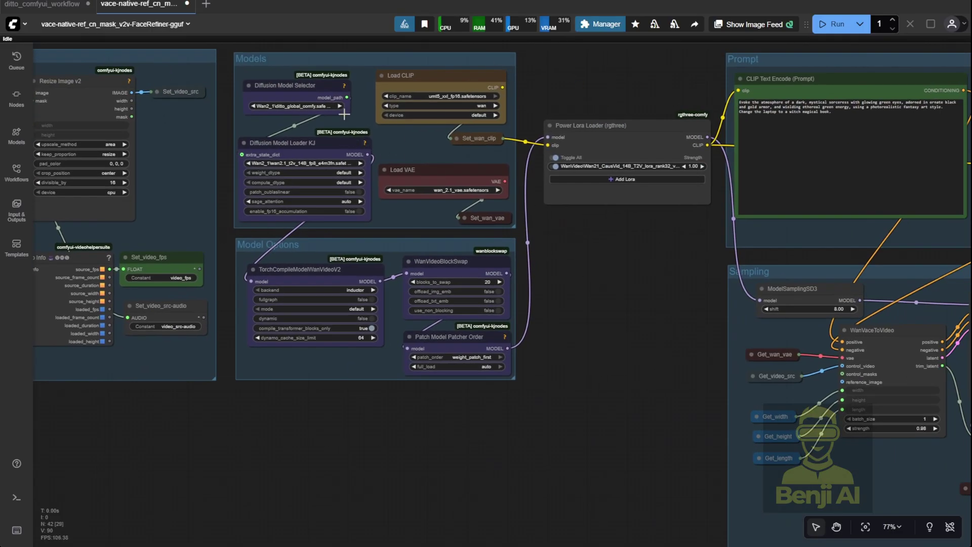
pyautogui.scroll(5, 345, 115)
pyautogui.moveTo(377, 113); pyautogui.dragTo(395, 111)
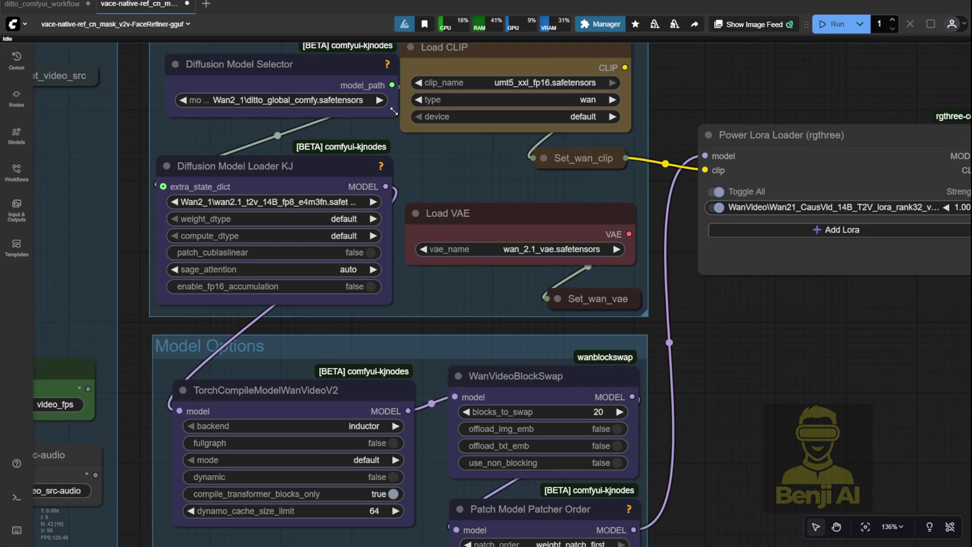
# - Compare the native Diffusion Model Selector and Diffusion Model Loader KJ nodes with the VACE module and model loader in ditto_comfyui_workflow
pyautogui.click(277, 73)
pyautogui.scroll(2, 274, 137)
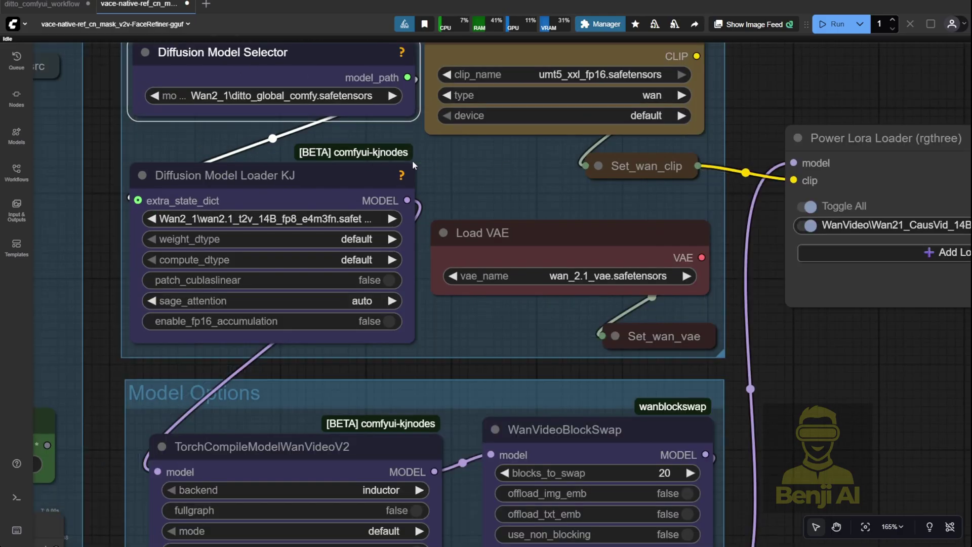
pyautogui.scroll(-5, 425, 233)
pyautogui.scroll(10, 374, 223)
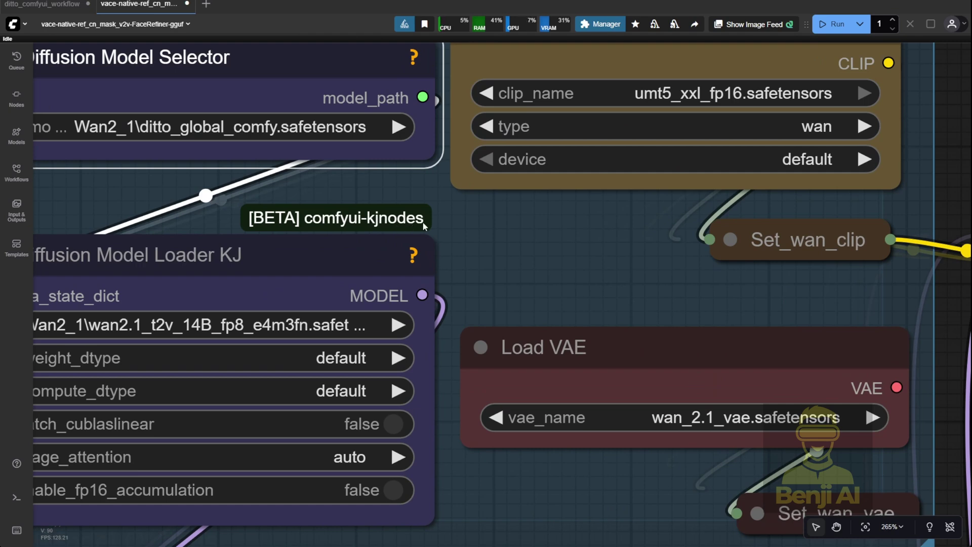
pyautogui.moveTo(472, 254); pyautogui.dragTo(579, 217)
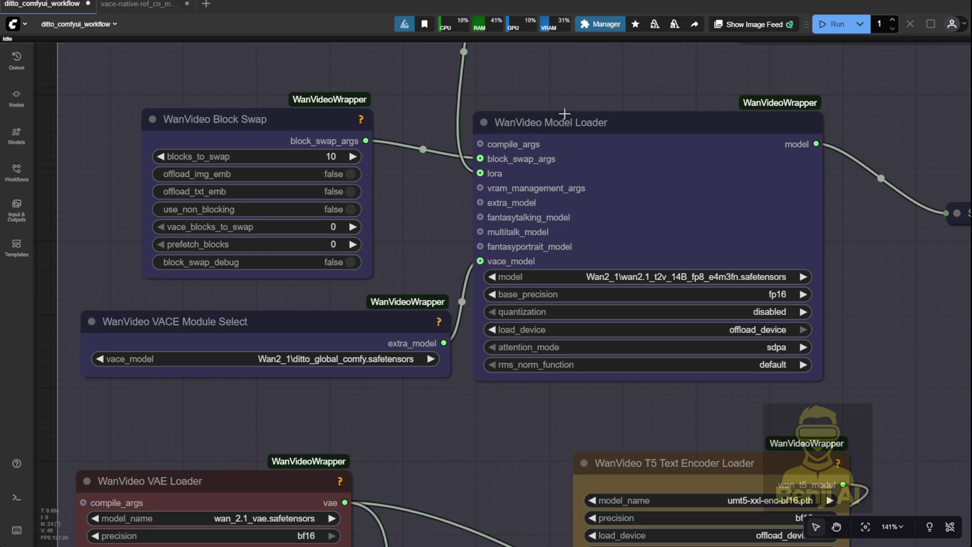
pyautogui.moveTo(480, 202); pyautogui.dragTo(425, 76)
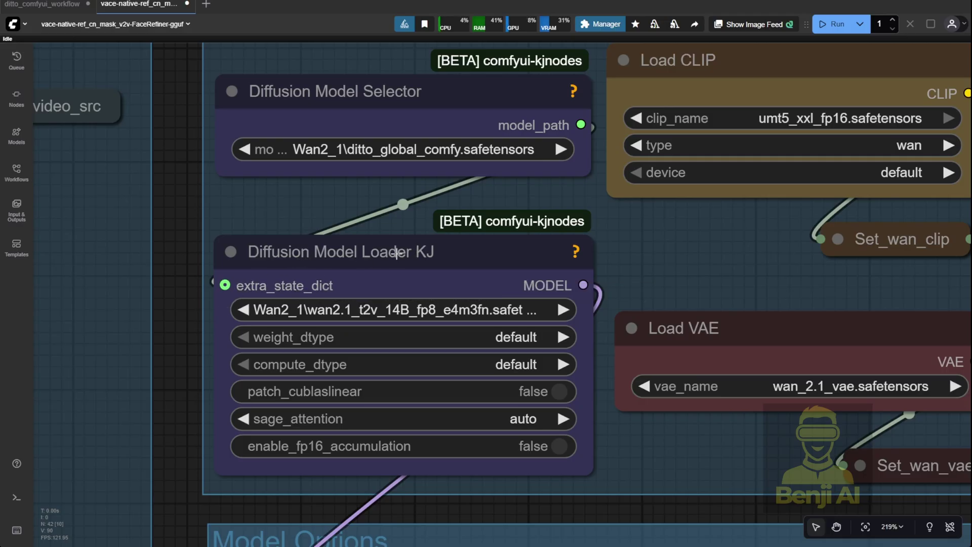
# - Back in the native workflow, move the Diffusion Model Loader KJ node slightly closer to the Diffusion Model Selector
pyautogui.moveTo(382, 261)
pyautogui.mouseDown()
pyautogui.moveTo(357, 235)
pyautogui.moveTo(380, 242)
pyautogui.mouseUp()
pyautogui.moveTo(487, 241); pyautogui.dragTo(493, 244)
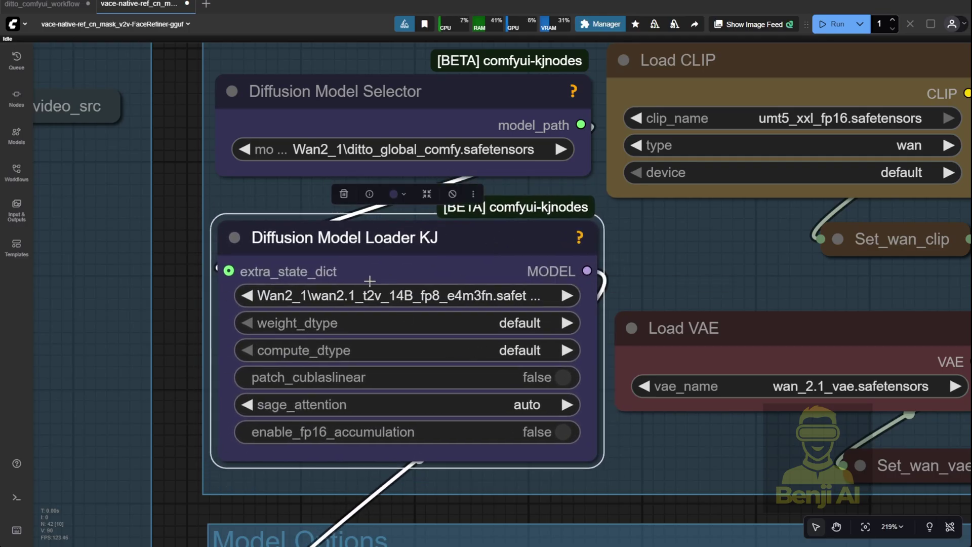
# - Examine the Diffusion Model Loader KJ's extra_state_dict input, the Diffusion Model Selector, and the TorchCompileModelWanVideoV2 and WanVideoBlockSwap nodes
pyautogui.moveTo(229, 270)
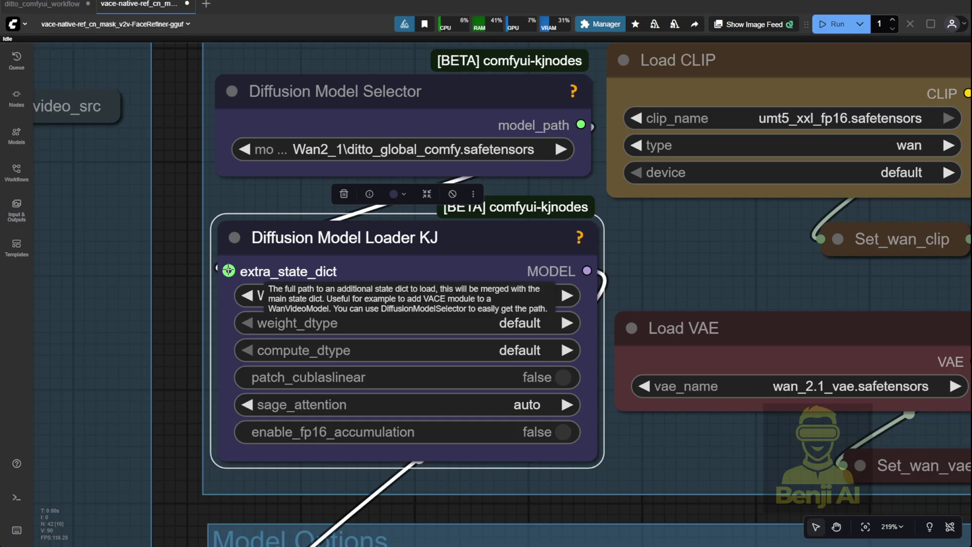
pyautogui.click(310, 101)
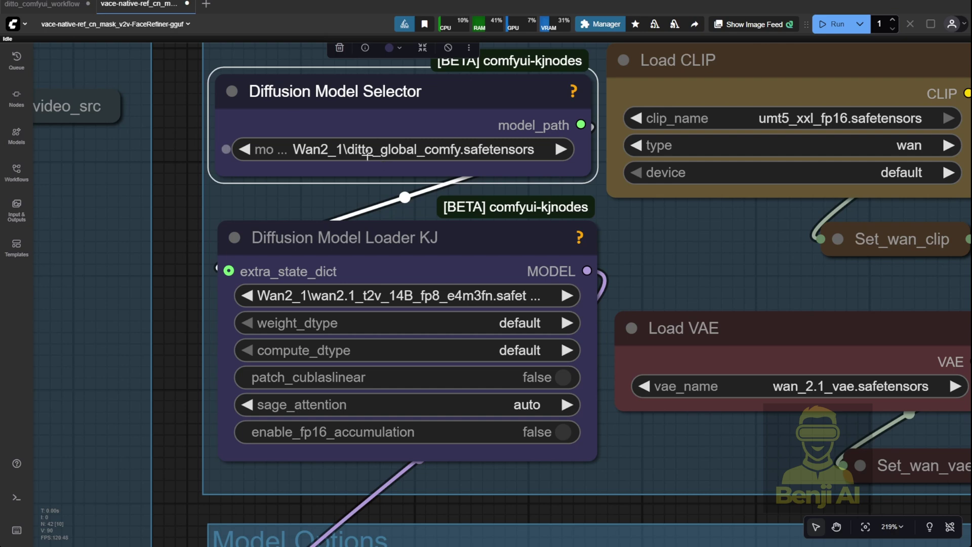
pyautogui.moveTo(588, 174); pyautogui.dragTo(609, 169)
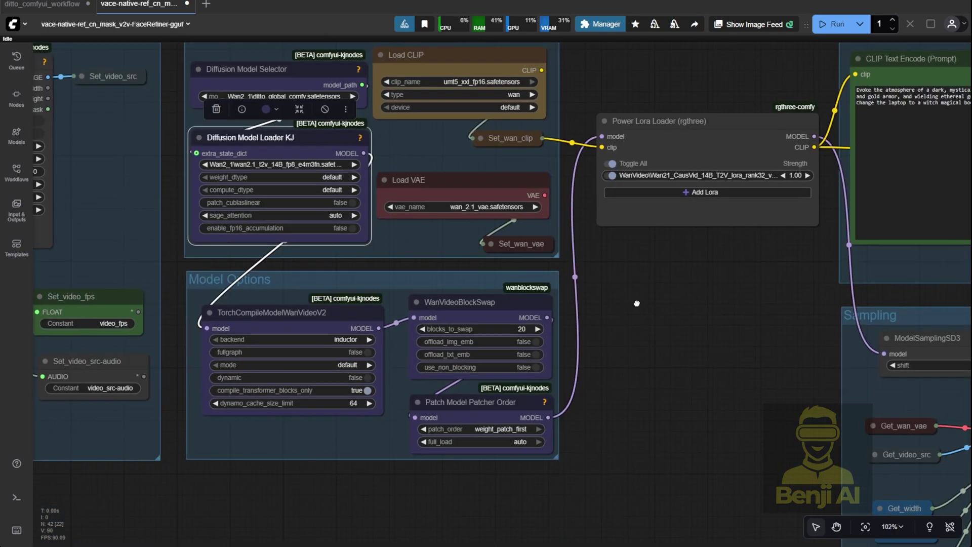
pyautogui.moveTo(637, 304); pyautogui.dragTo(630, 273)
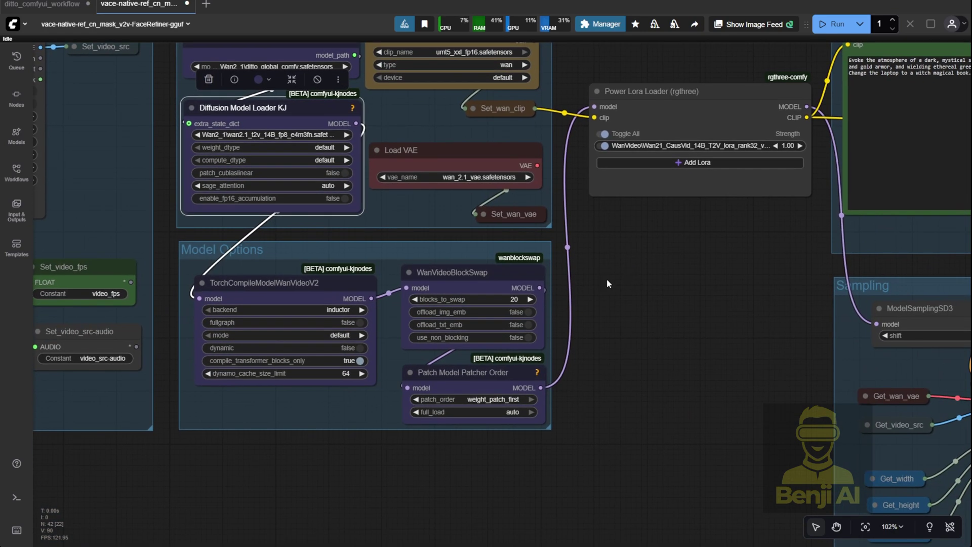
pyautogui.scroll(1, 435, 289)
pyautogui.click(248, 293)
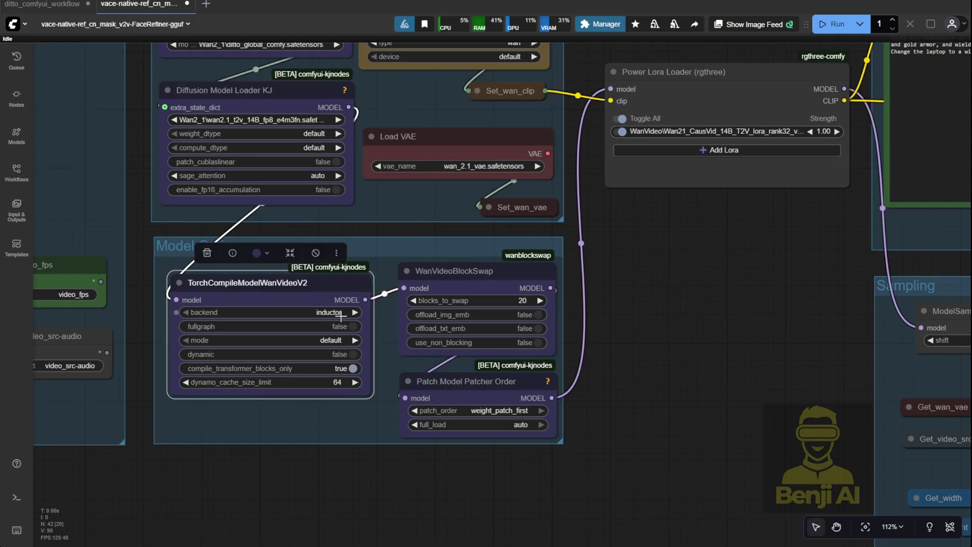
pyautogui.click(507, 276)
pyautogui.scroll(3, 459, 299)
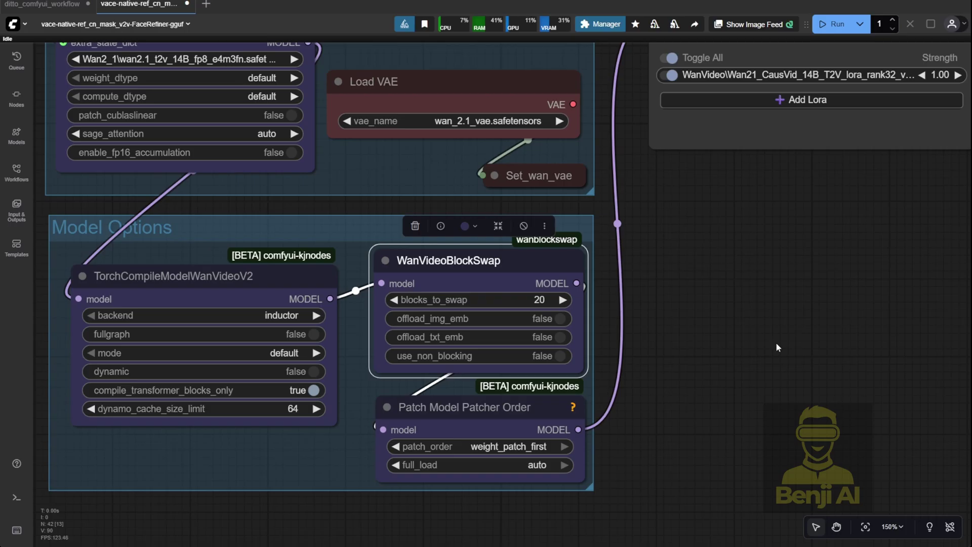
# - Add the Wan21_T2V_14B_MoviiGen_lora_rank32_fp16 and DetailEnhancerV1 LoRAs to the Power Lora Loader
pyautogui.moveTo(766, 330); pyautogui.dragTo(578, 376)
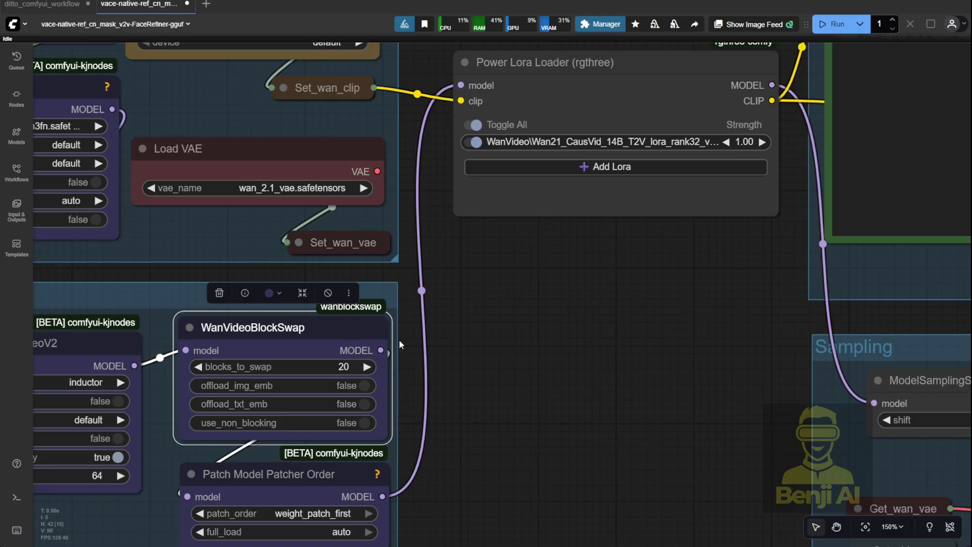
pyautogui.moveTo(659, 300); pyautogui.dragTo(554, 390)
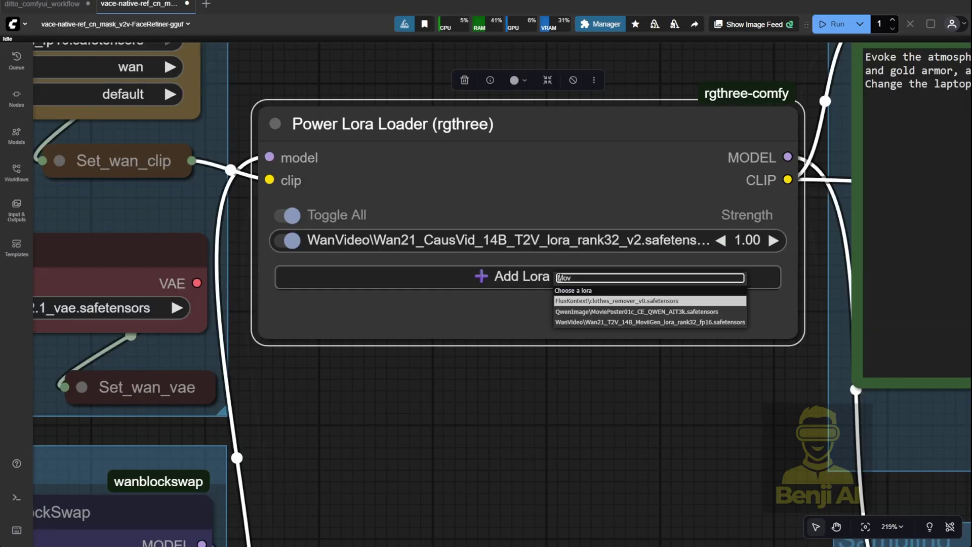
pyautogui.write('ii')
pyautogui.press('Return')
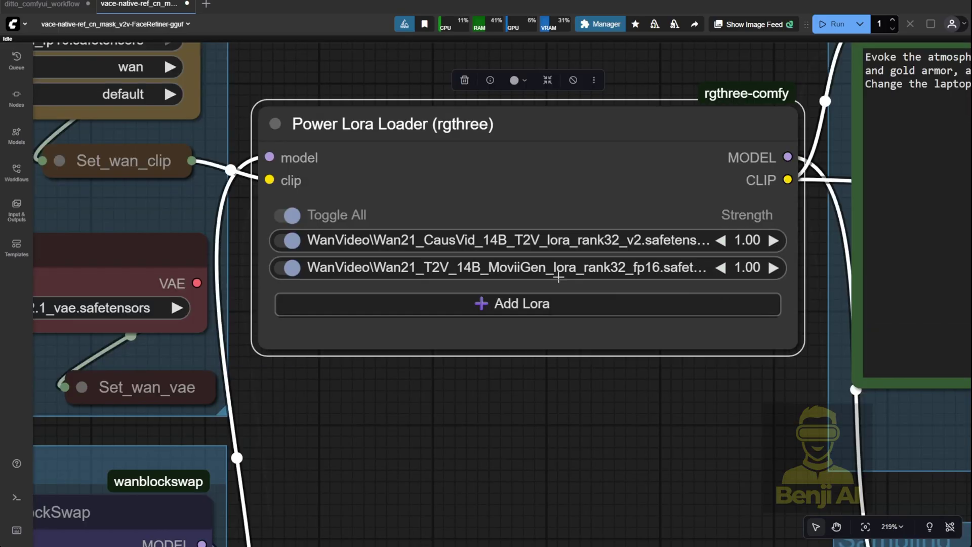
pyautogui.click(498, 288)
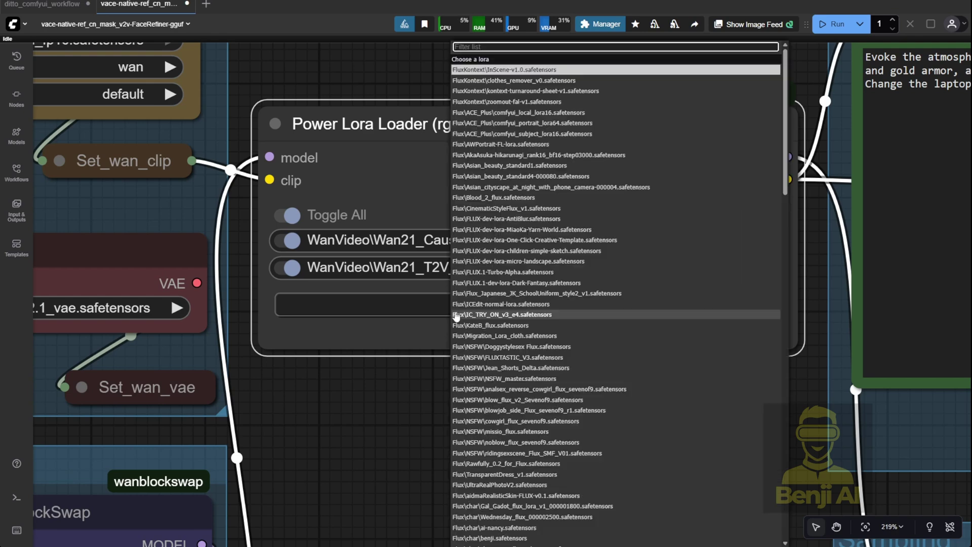
pyautogui.click(507, 187)
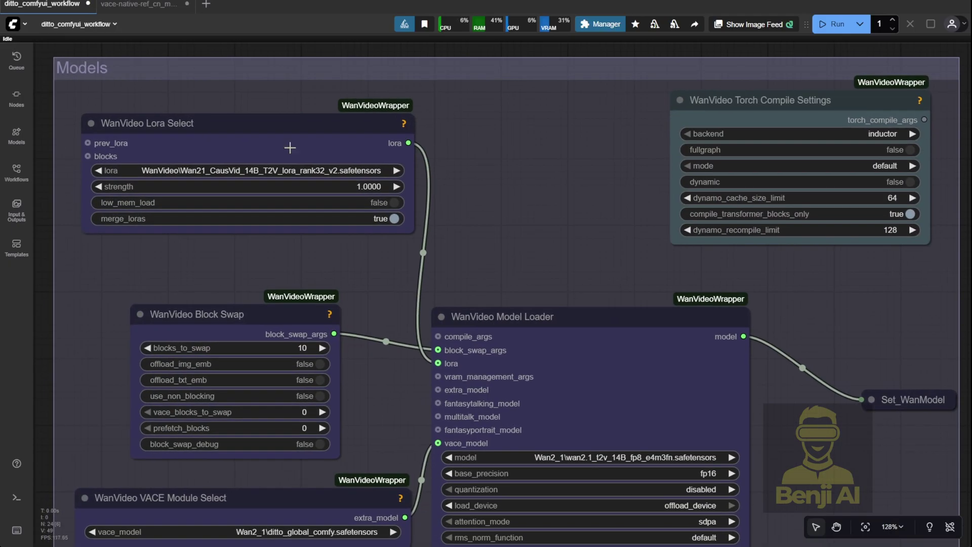
# - Inspect the WanVideo Lora Select node in ditto_comfyui_workflow for comparison with the Power Lora Loader
pyautogui.click(291, 147)
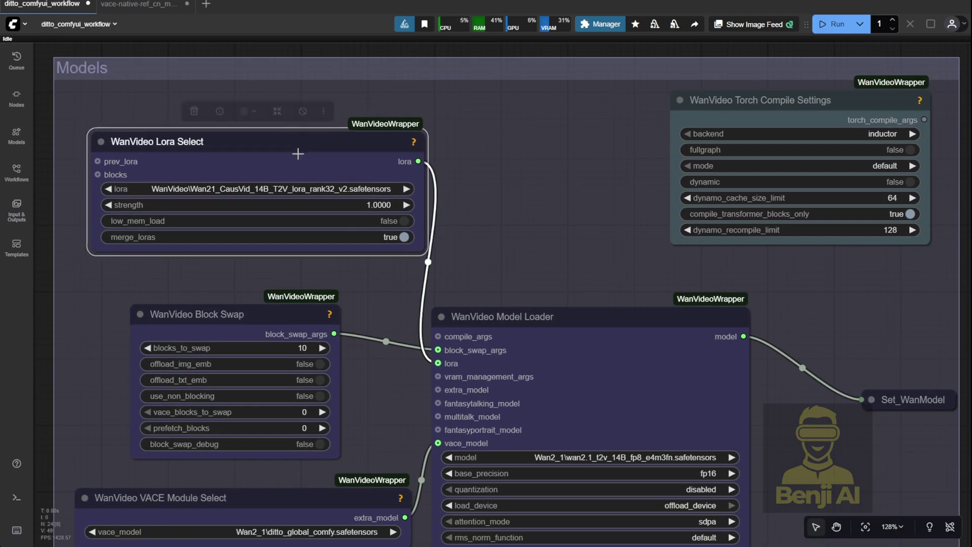
pyautogui.scroll(3, 139, 160)
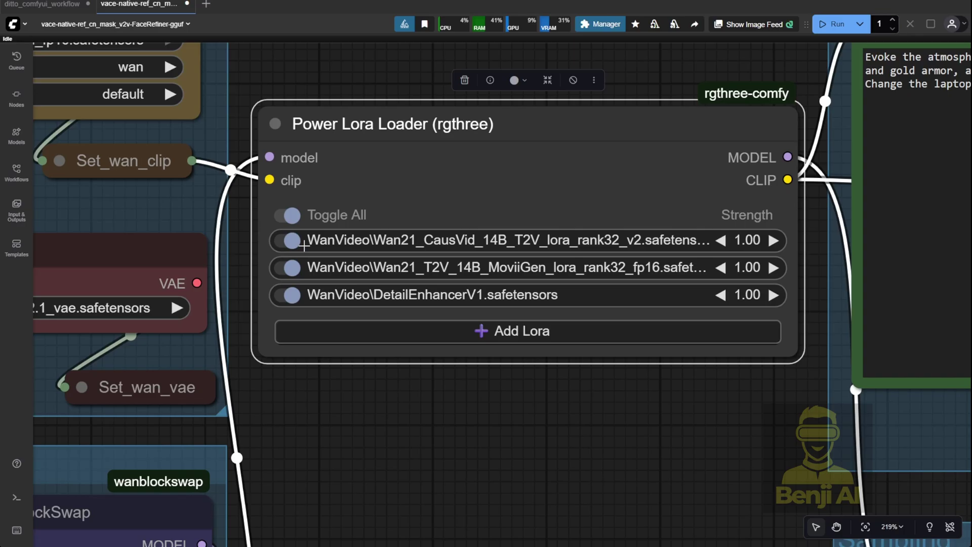
# - Back in the native workflow, disable the MoviiGen and DetailEnhancerV1 LoRAs in the Power Lora Loader
pyautogui.click(282, 240)
pyautogui.click(255, 221)
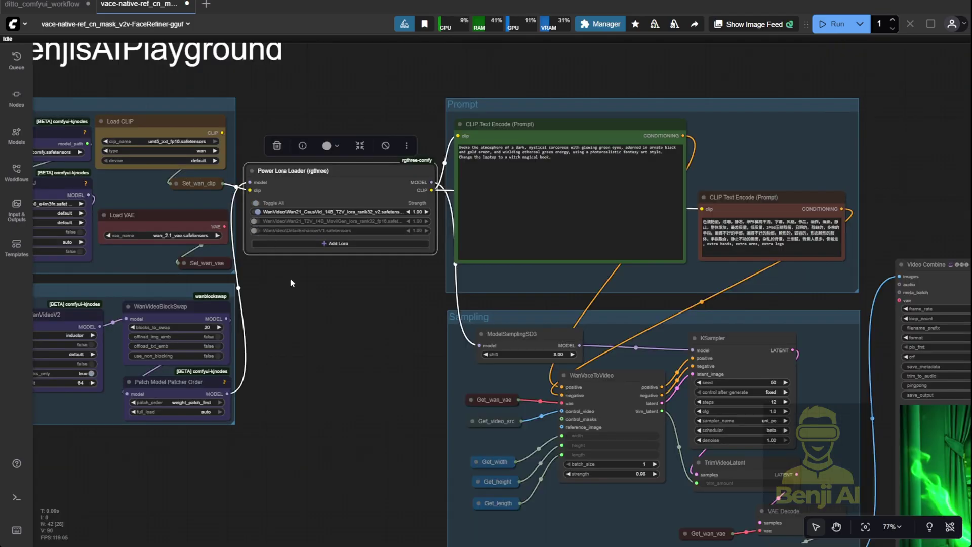
pyautogui.click(318, 319)
# - Make the green CLIP Text Encode node slightly shorter and move it a little lower inside the Prompt group
pyautogui.moveTo(319, 320); pyautogui.dragTo(11, 332)
pyautogui.scroll(3, 266, 186)
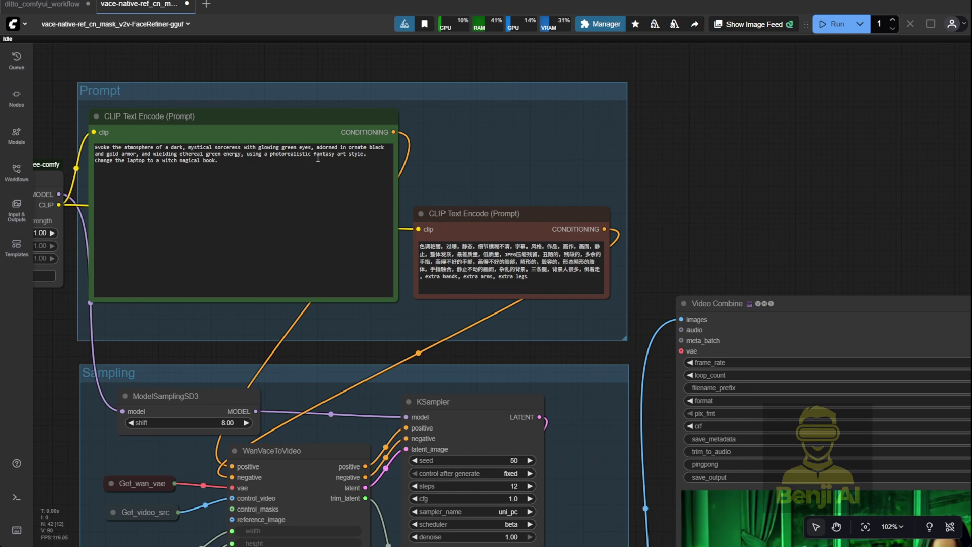
pyautogui.moveTo(397, 299); pyautogui.dragTo(393, 274)
pyautogui.moveTo(331, 124); pyautogui.dragTo(334, 163)
# - In the Sampling group, move the WanVaceToVideo and ModelSamplingSD3 nodes slightly lower
pyautogui.scroll(-3, 554, 269)
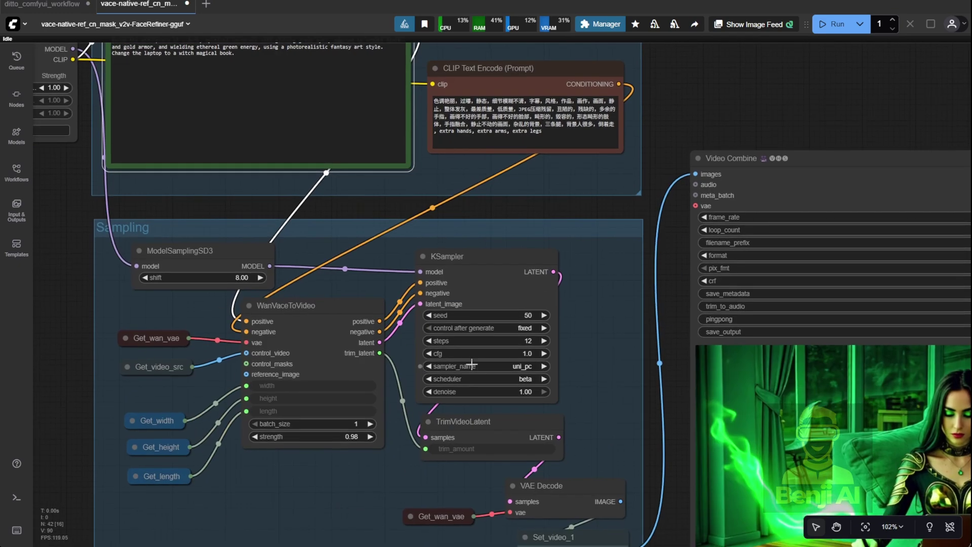
pyautogui.moveTo(312, 313); pyautogui.dragTo(313, 335)
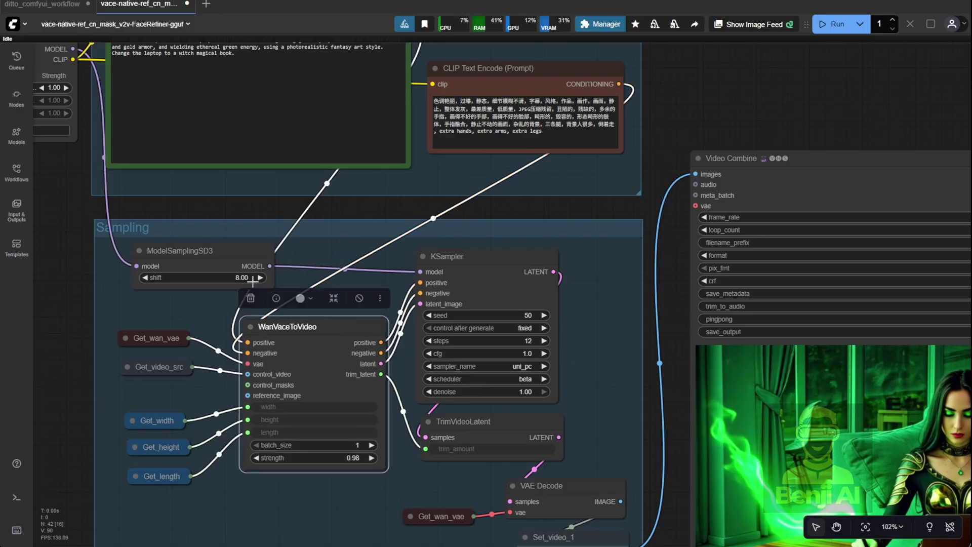
pyautogui.moveTo(232, 255); pyautogui.dragTo(230, 264)
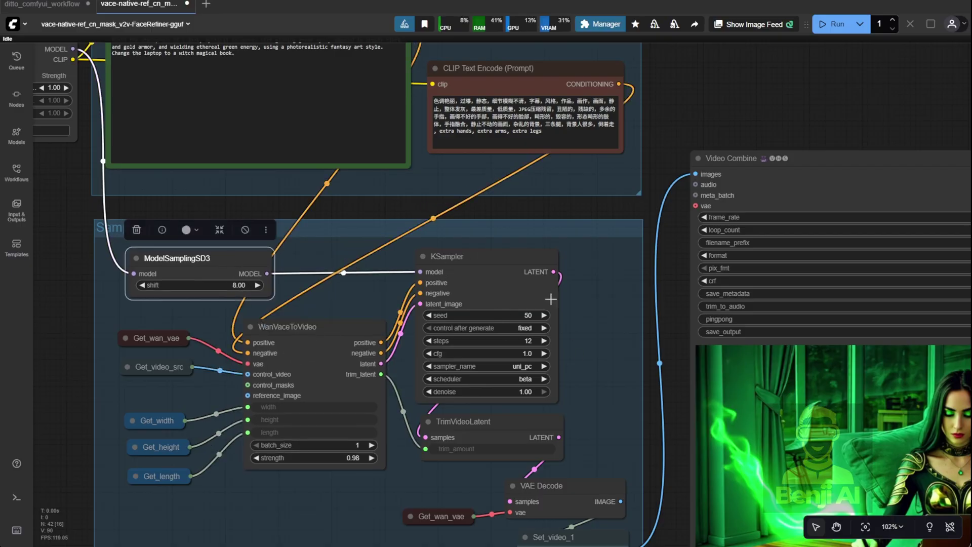
# - Compare the native ModelSamplingSD3 shift and KSampler settings with the WanVideo Sampler in ditto_comfyui_workflow
pyautogui.scroll(-2, 619, 301)
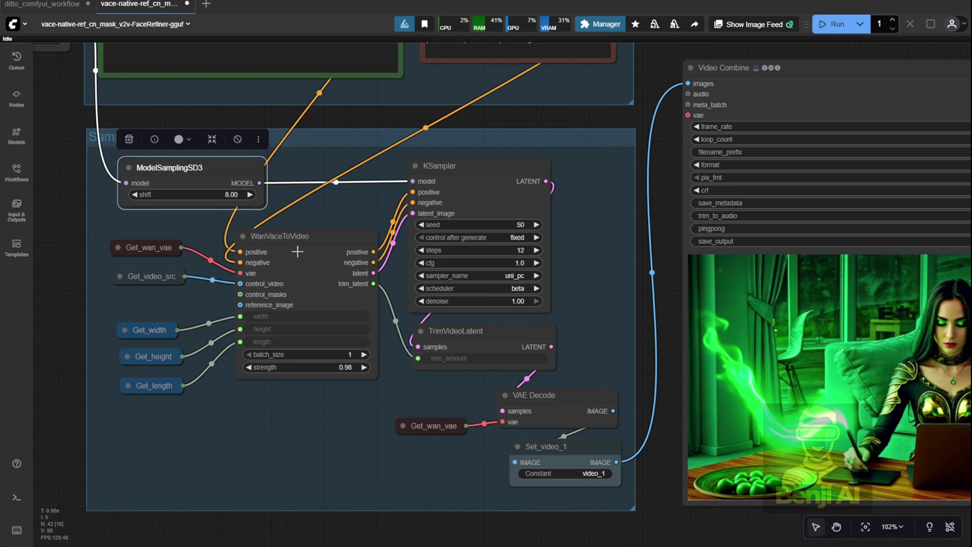
pyautogui.click(324, 198)
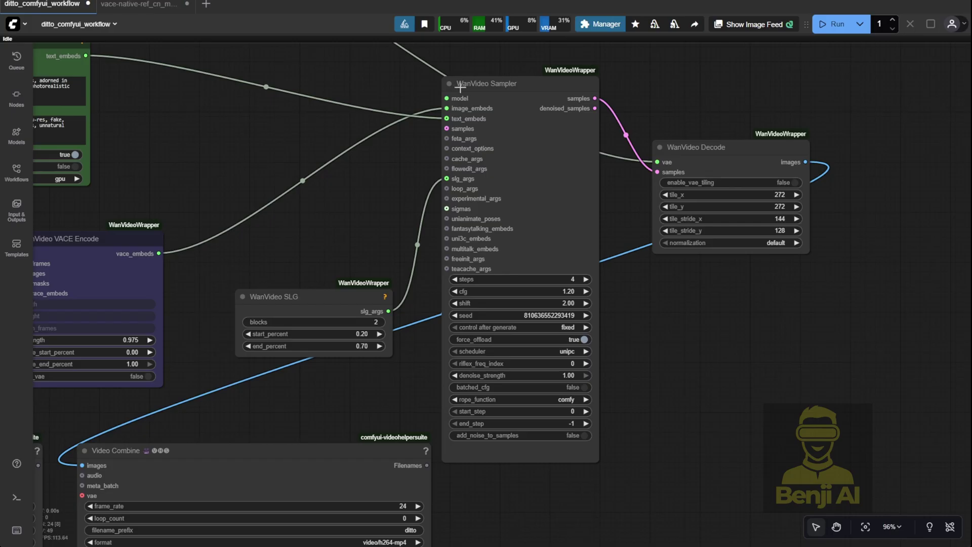
pyautogui.scroll(5, 577, 291)
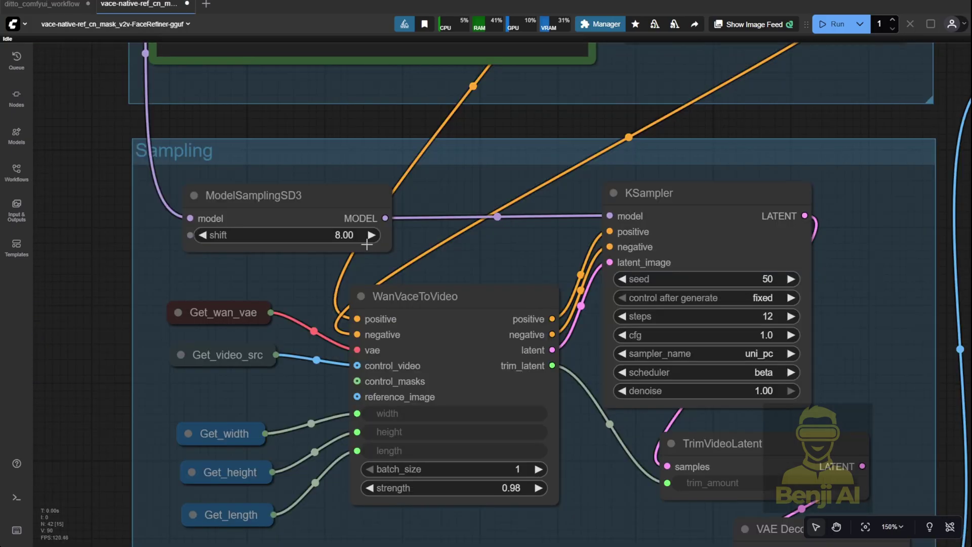
pyautogui.scroll(-4, 609, 346)
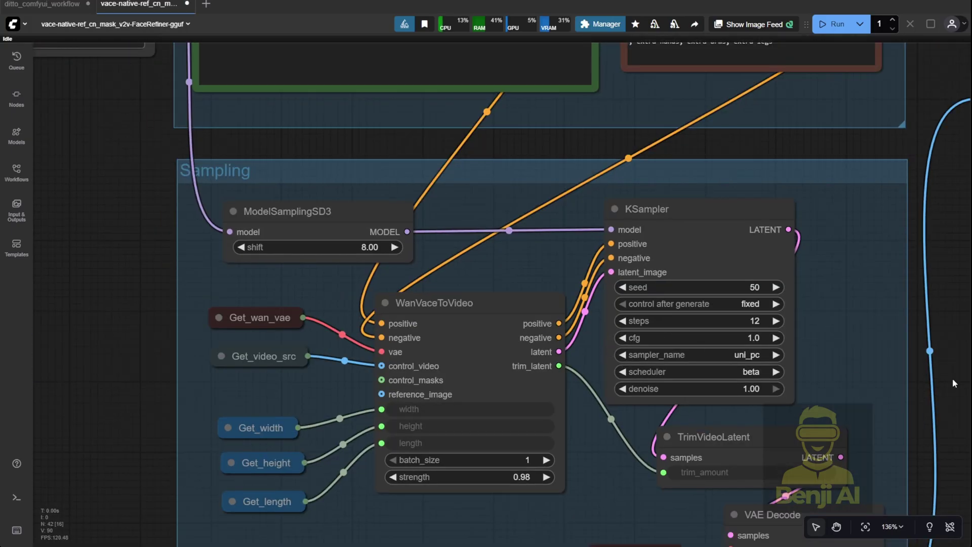
# - Place the Video Combine node beside the source video loader to compare the generated video with its source
pyautogui.moveTo(868, 387); pyautogui.dragTo(346, 202)
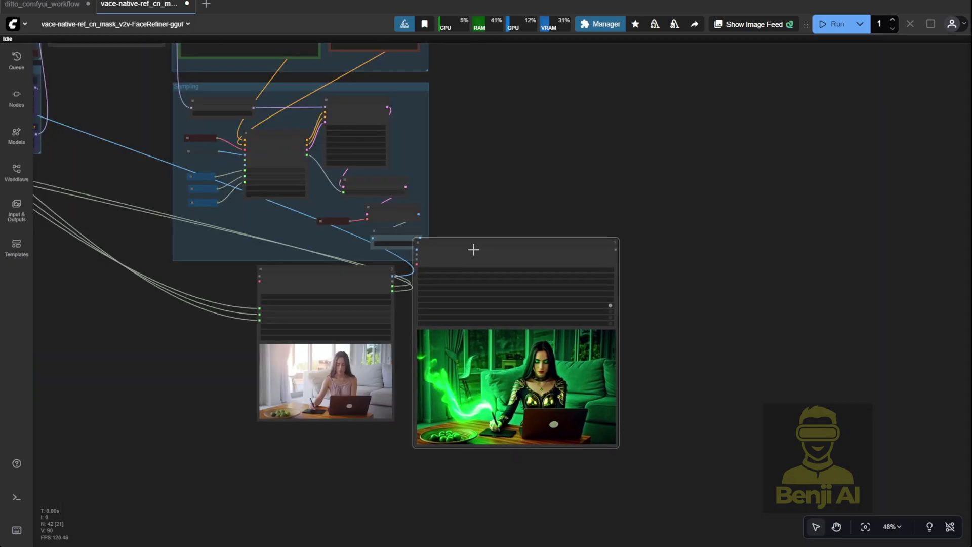
pyautogui.moveTo(473, 250); pyautogui.dragTo(474, 282)
pyautogui.moveTo(368, 278); pyautogui.dragTo(363, 298)
pyautogui.moveTo(492, 218); pyautogui.dragTo(513, 124)
pyautogui.scroll(8, 326, 437)
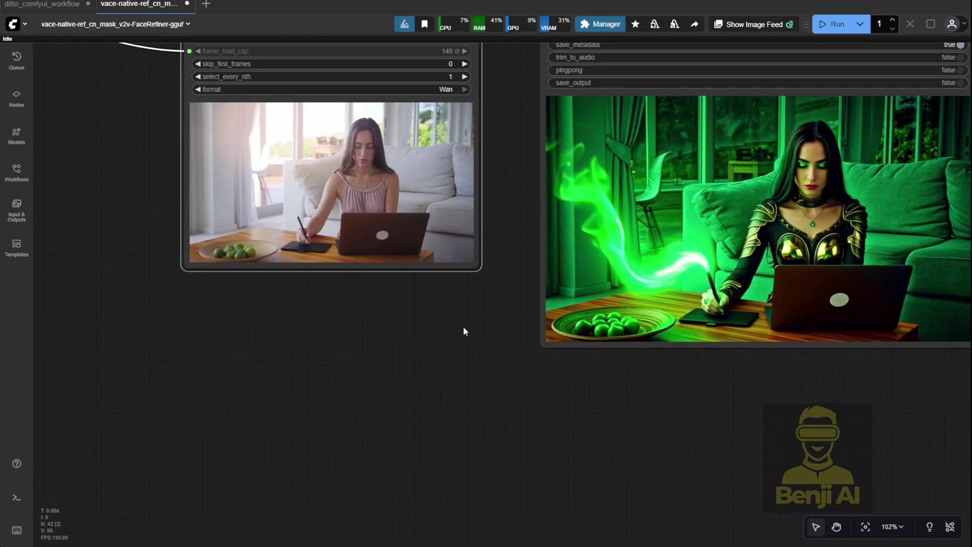
pyautogui.moveTo(462, 329); pyautogui.dragTo(384, 358)
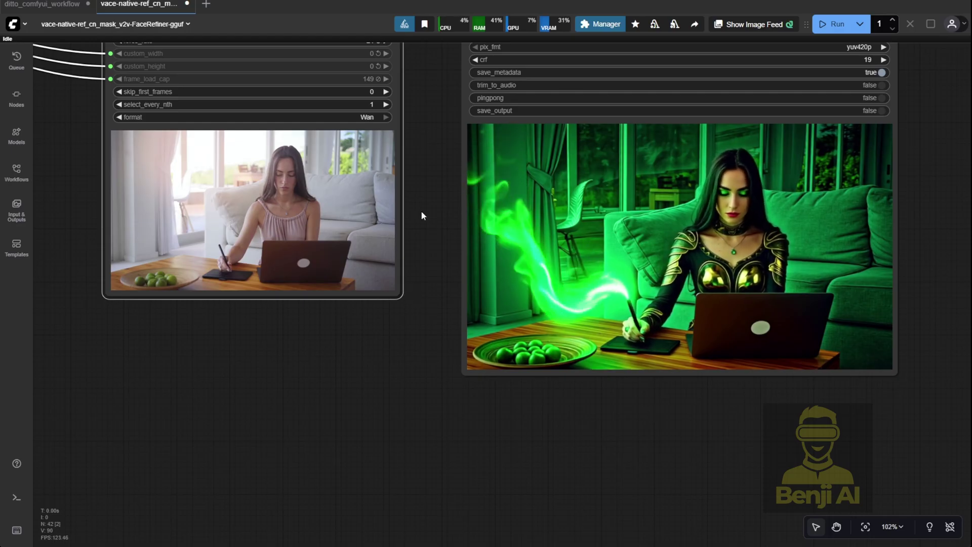
# - Move the Video Combine node back beside the Sampling group
pyautogui.scroll(-3, 427, 226)
pyautogui.moveTo(436, 200); pyautogui.dragTo(775, 404)
pyautogui.scroll(-2, 434, 397)
pyautogui.scroll(-3, 717, 387)
pyautogui.moveTo(700, 346); pyautogui.dragTo(241, 146)
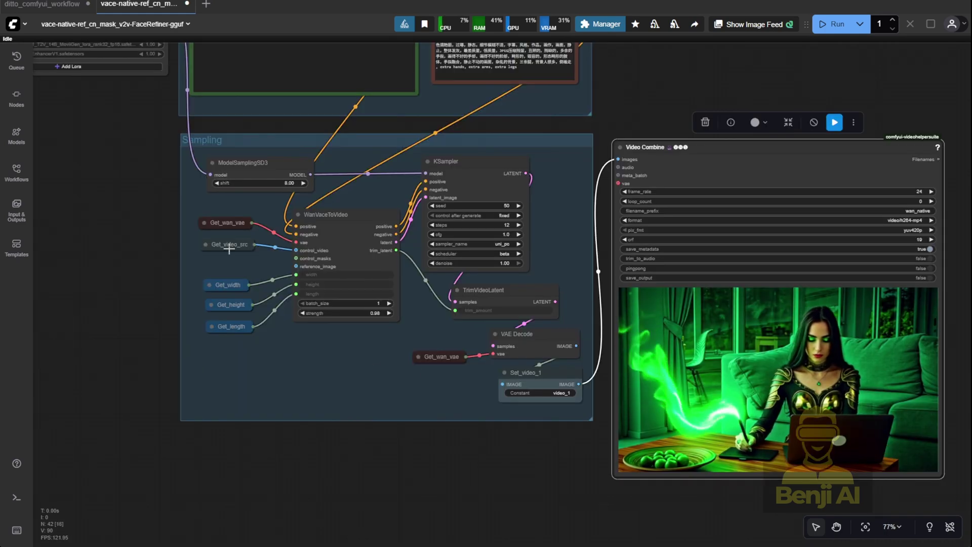
# - Review the positive prompt and the reference_image input of the WanVaceToVideo node
pyautogui.scroll(5, 104, 223)
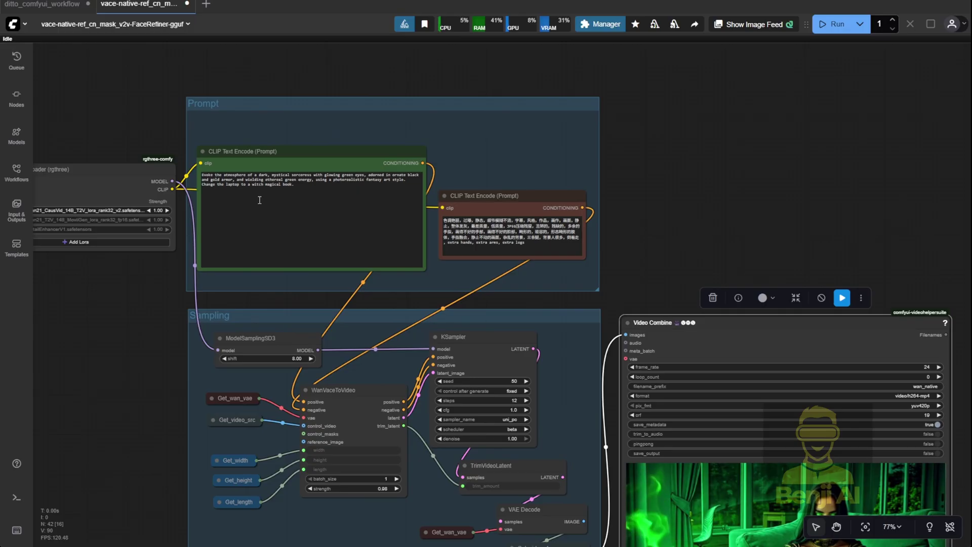
pyautogui.scroll(-5, 771, 184)
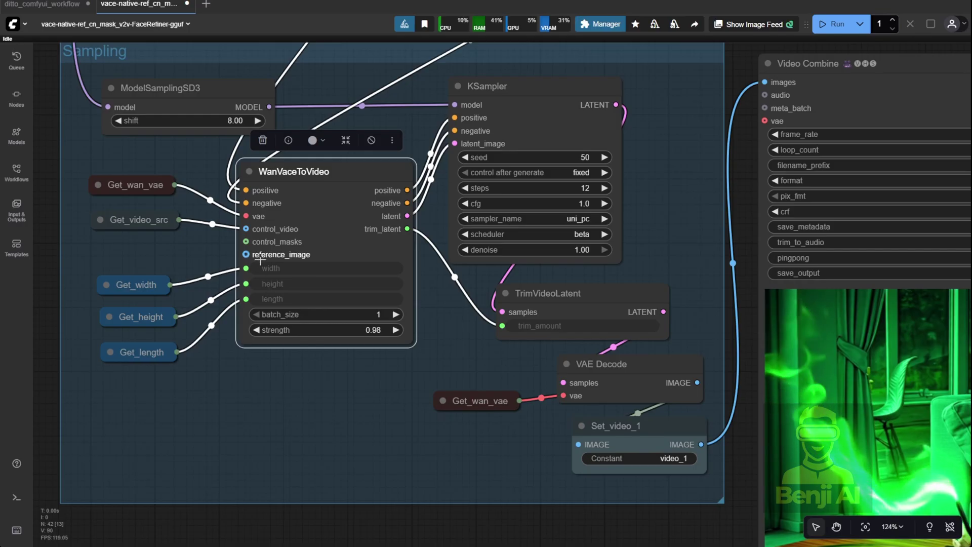
pyautogui.scroll(3, 249, 247)
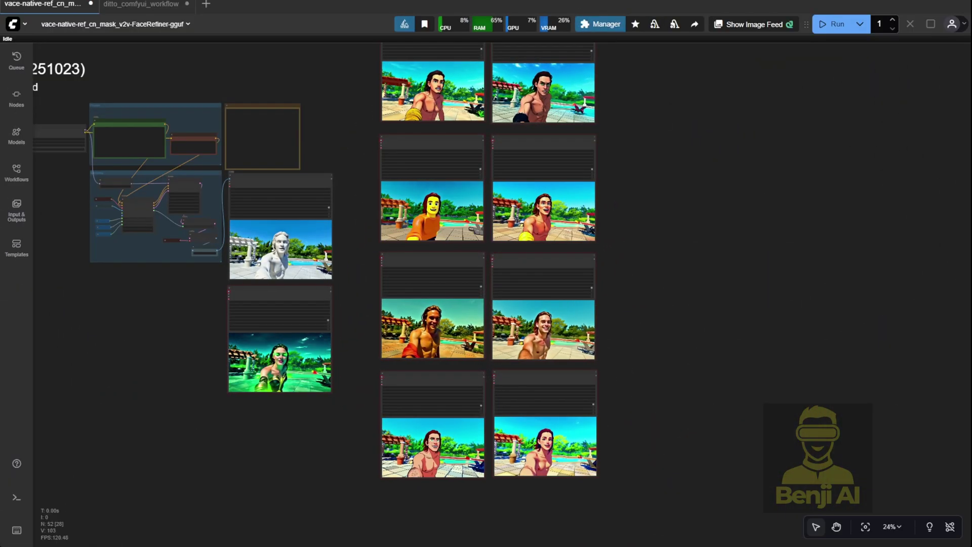
# - Examine the white marble statue and green-glow restyled videos in the two Video Combine nodes beside the Sampling group
pyautogui.scroll(5, 299, 422)
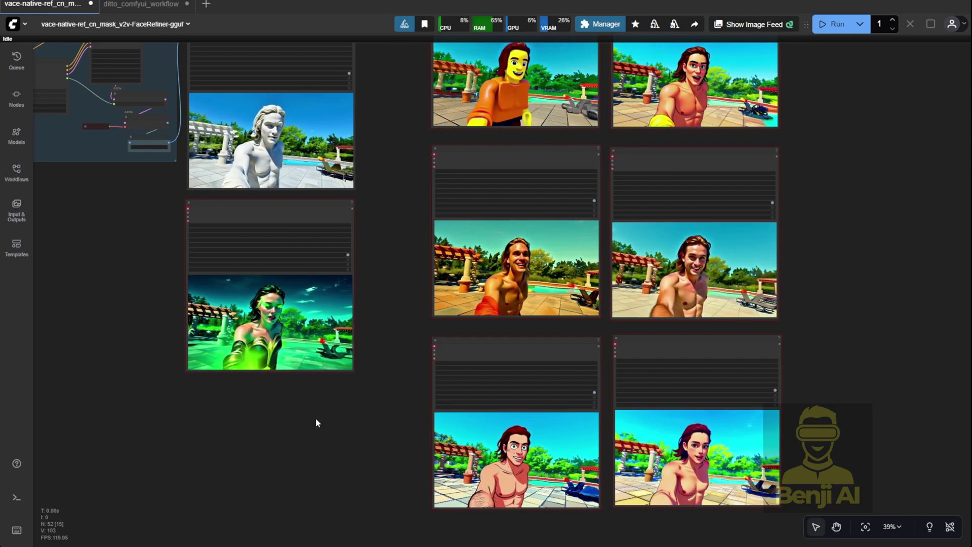
pyautogui.moveTo(340, 414); pyautogui.dragTo(395, 508)
pyautogui.scroll(10, 310, 269)
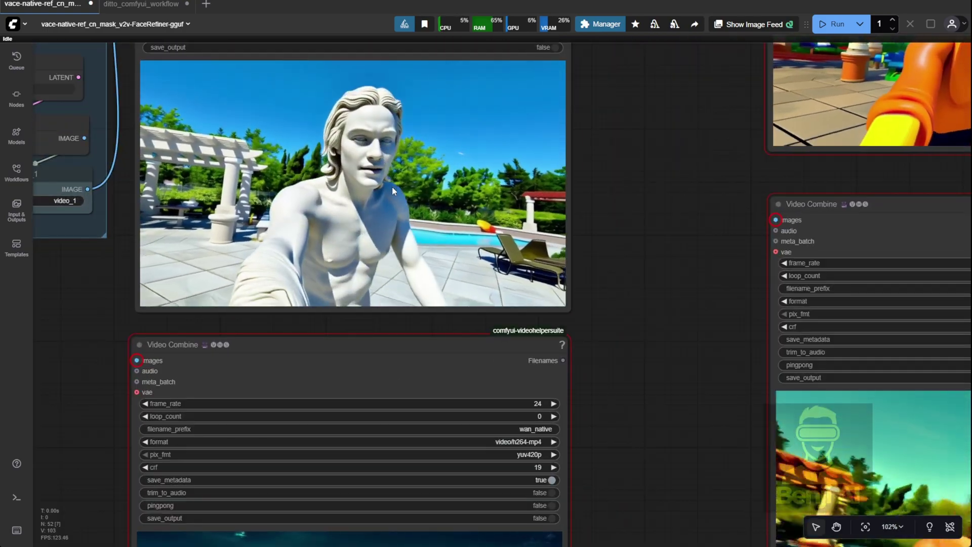
pyautogui.scroll(-3, 608, 423)
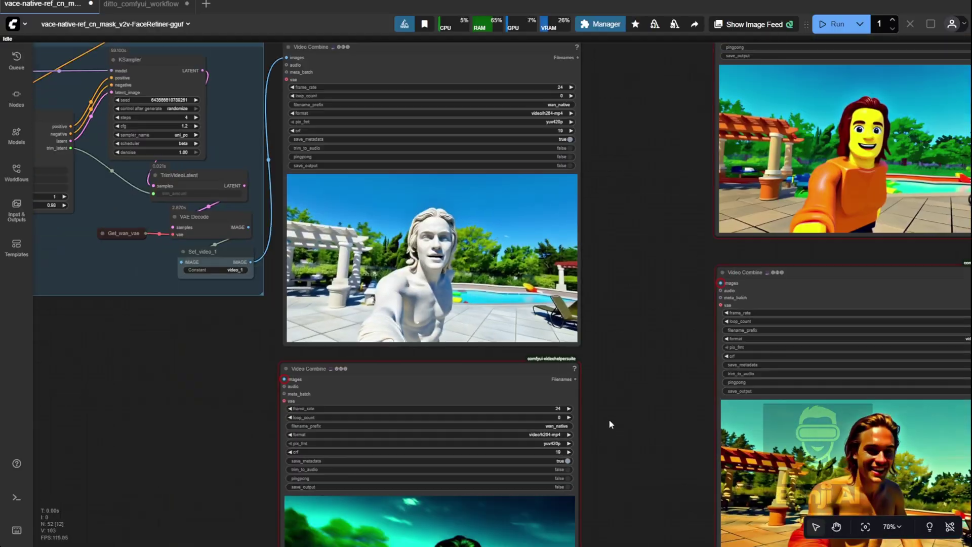
pyautogui.scroll(-1, 609, 418)
pyautogui.moveTo(609, 419); pyautogui.dragTo(581, 279)
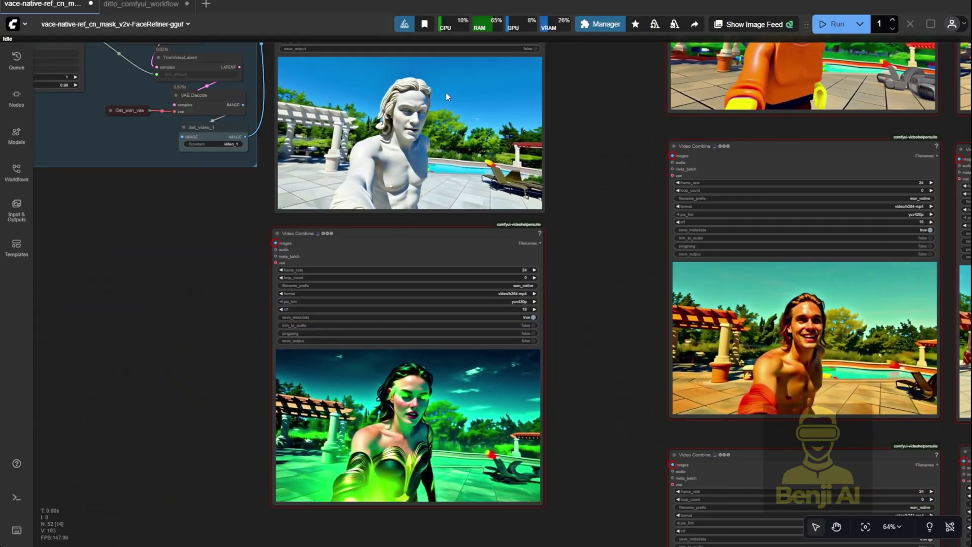
pyautogui.moveTo(566, 356); pyautogui.dragTo(534, 186)
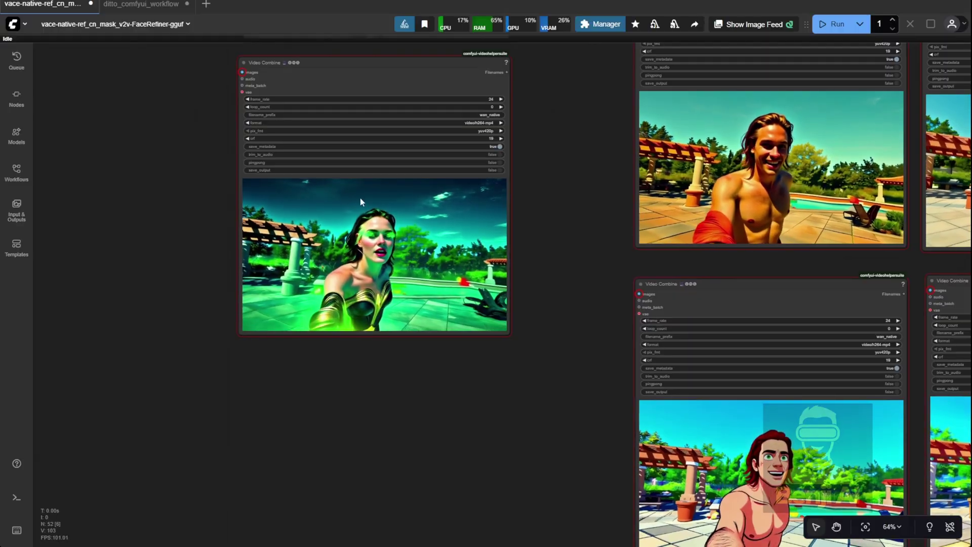
pyautogui.scroll(4, 333, 270)
pyautogui.scroll(-4, 332, 270)
# - Review the cartoon, anime and realistic restyled videos in the lower rows of the Video Combine results grid
pyautogui.moveTo(597, 385); pyautogui.dragTo(223, 241)
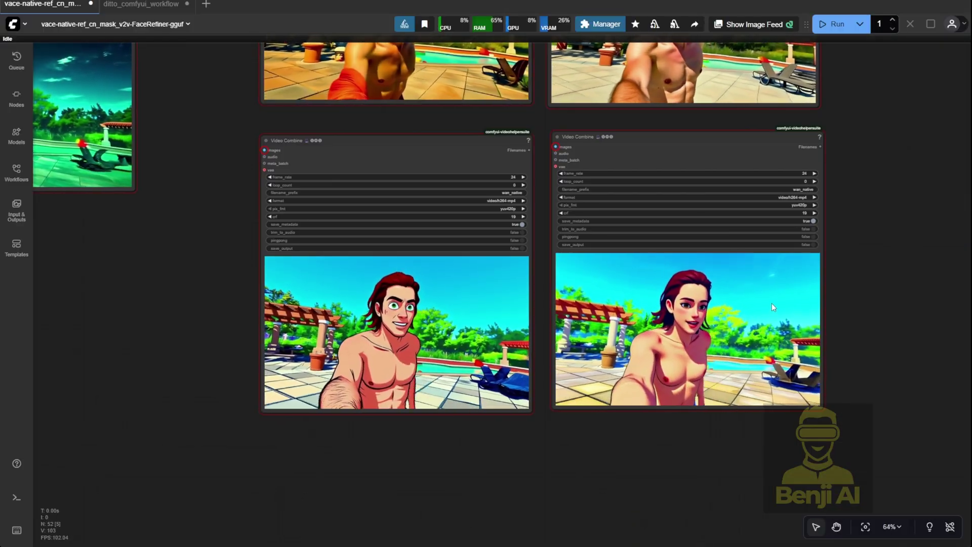
pyautogui.moveTo(868, 126); pyautogui.dragTo(863, 427)
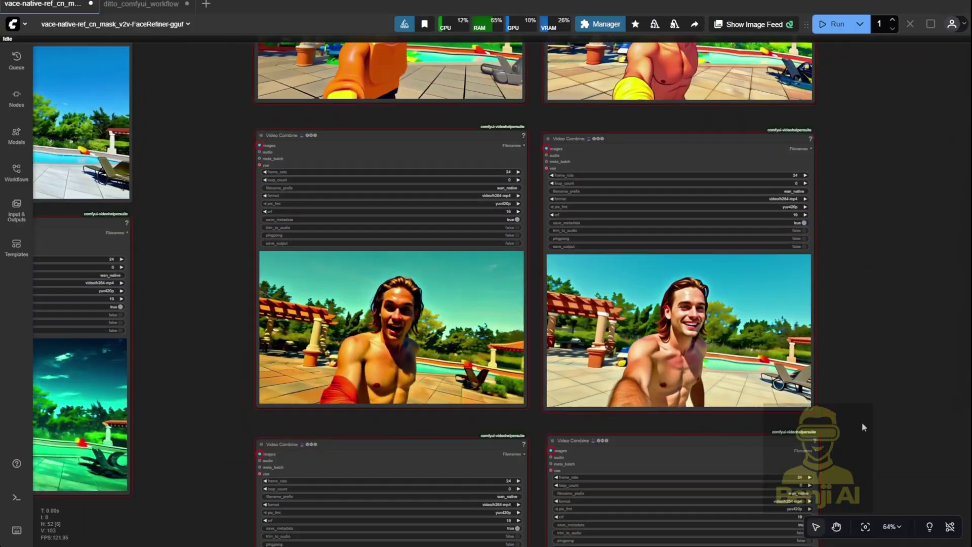
pyautogui.scroll(-9, 846, 238)
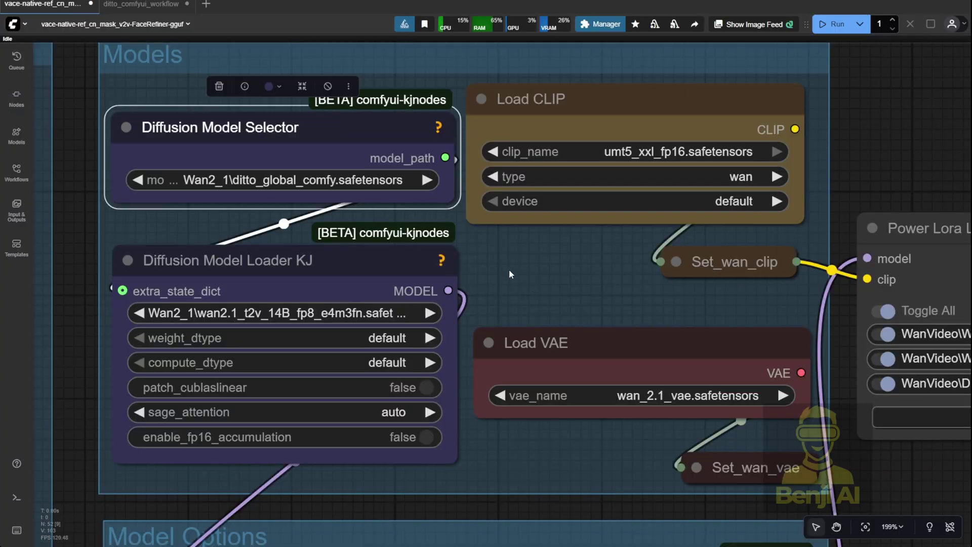
# - Review the ditto_global_comfy.safetensors selection in the Diffusion Model Selector and its link to the Wan 2.1 T2V model loader
pyautogui.scroll(-2, 511, 274)
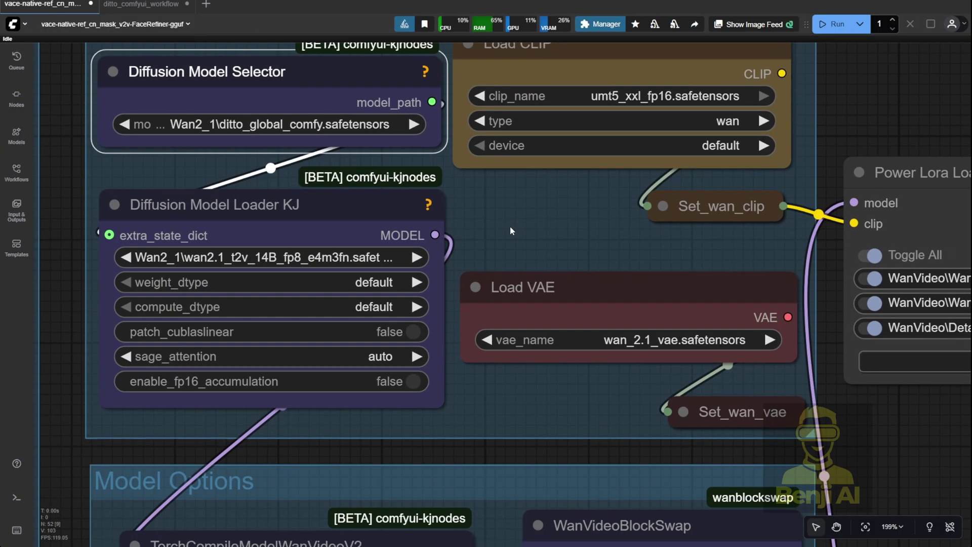
pyautogui.scroll(-4, 557, 446)
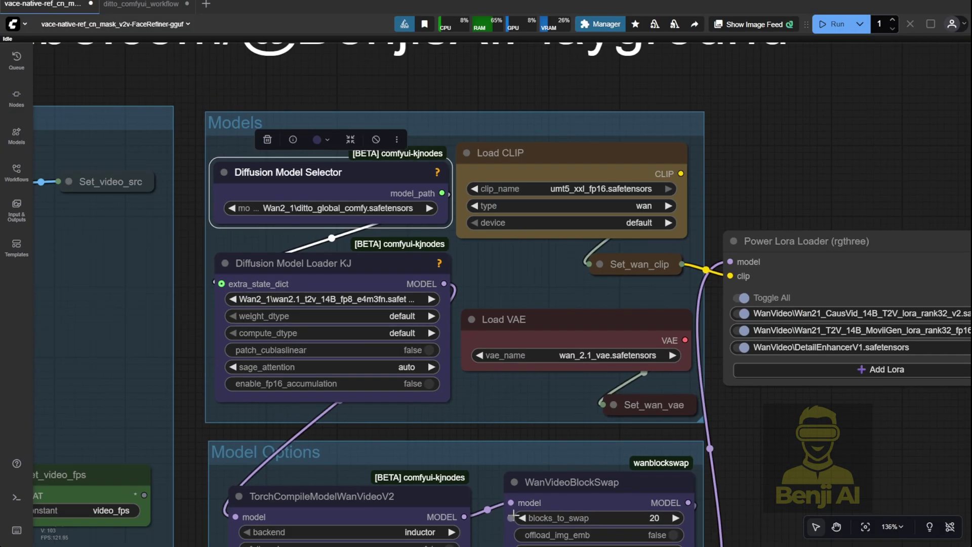
pyautogui.scroll(-4, 553, 464)
pyautogui.moveTo(795, 461); pyautogui.dragTo(641, 320)
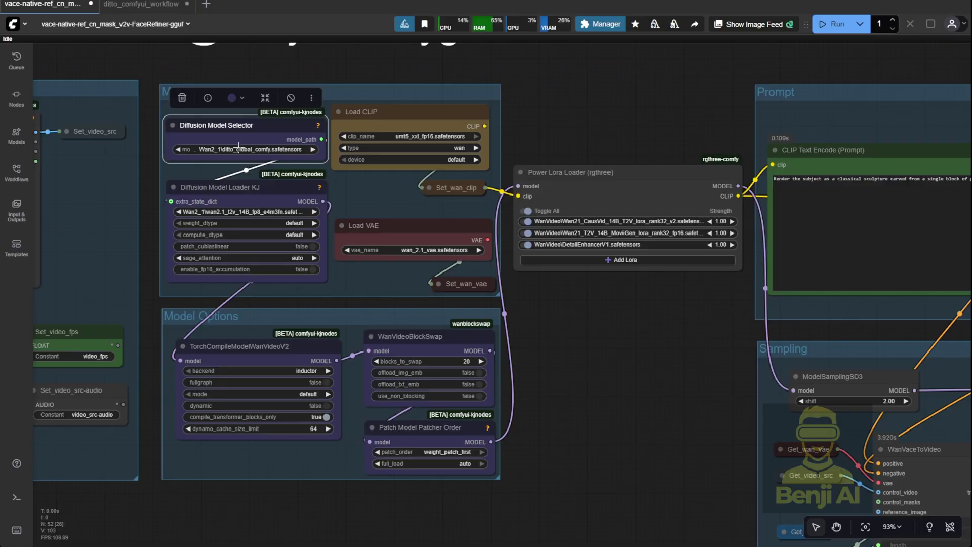
pyautogui.click(604, 384)
# - Look over the whole native workflow and compare the restyled outputs across all Video Combine nodes
pyautogui.scroll(-4, 617, 385)
pyautogui.scroll(-6, 623, 388)
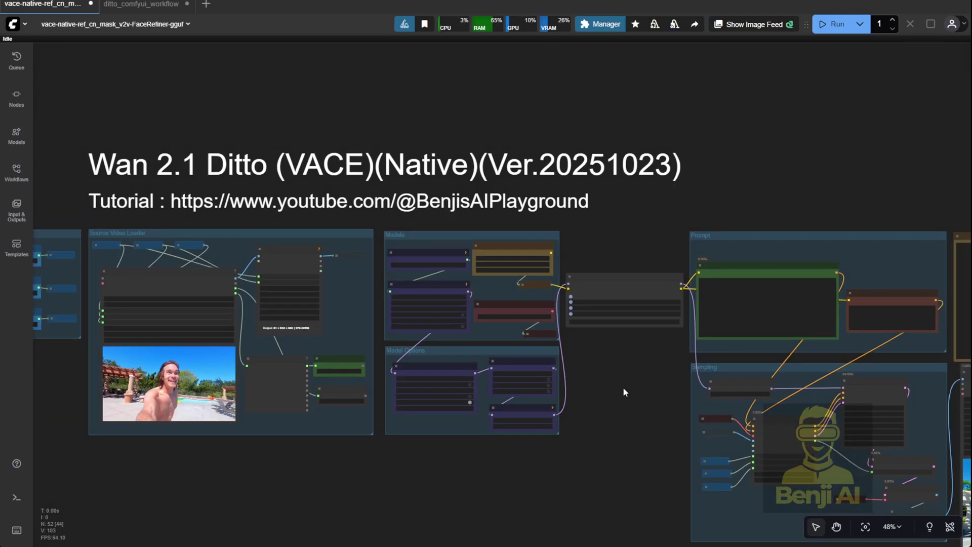
pyautogui.moveTo(601, 357); pyautogui.dragTo(447, 215)
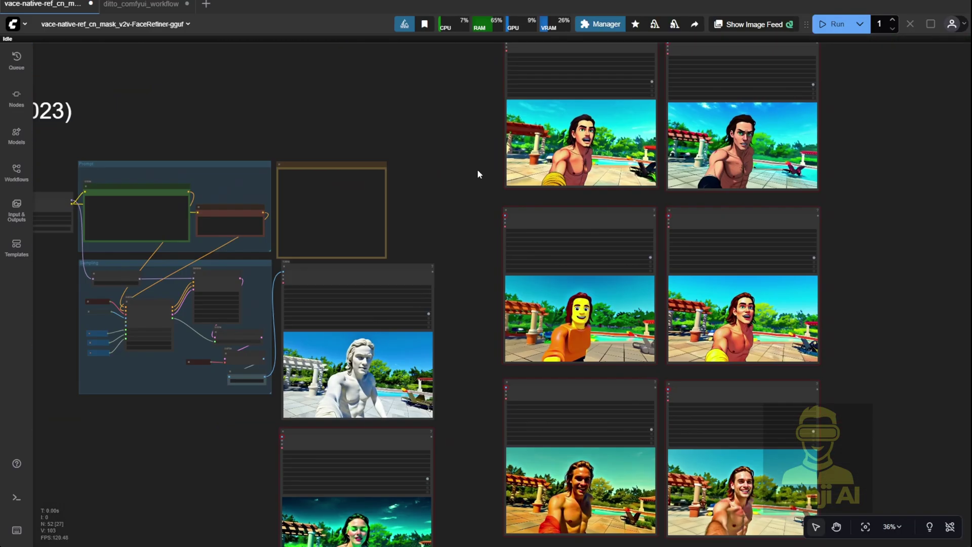
pyautogui.moveTo(457, 214); pyautogui.dragTo(463, 76)
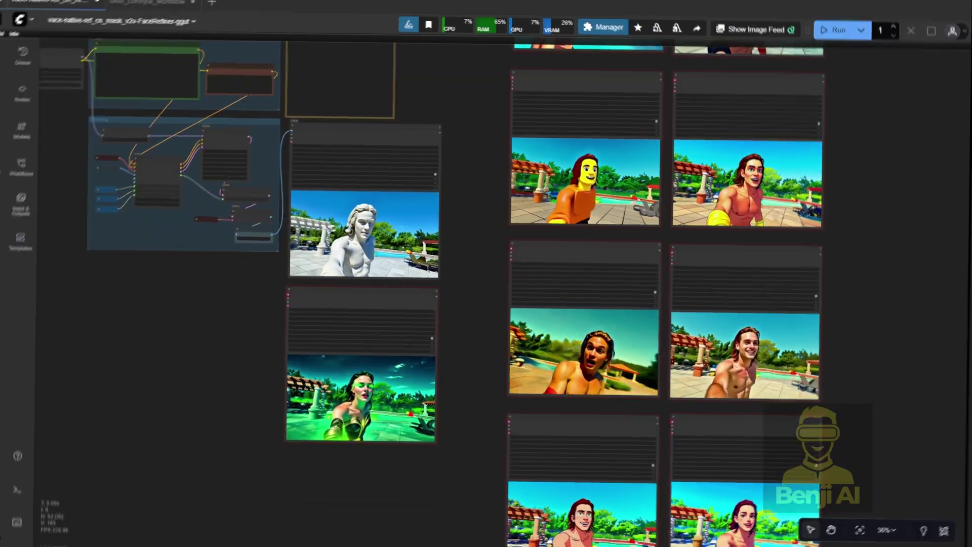